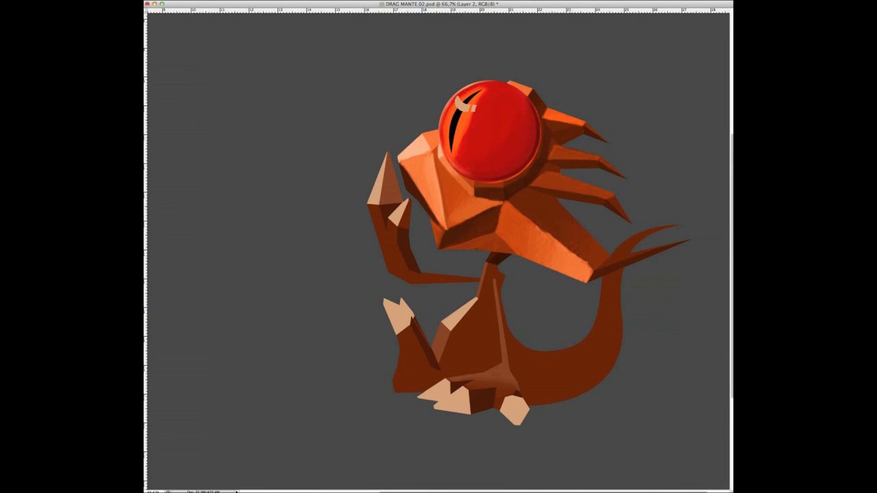
# Paint faint light highlights on the upper tail spike and the third and top back spines
pyautogui.moveTo(601, 267); pyautogui.dragTo(663, 248)
pyautogui.moveTo(611, 196); pyautogui.dragTo(575, 185)
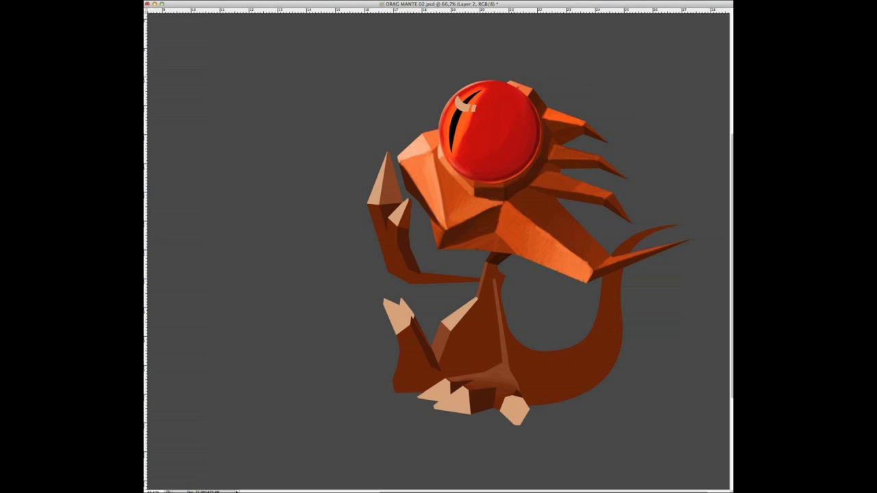
pyautogui.moveTo(583, 124); pyautogui.dragTo(557, 113)
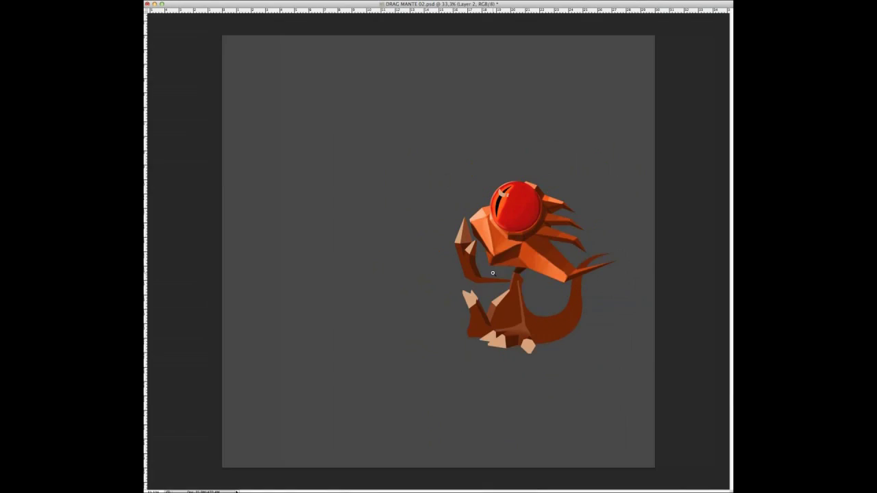
# Try Hue/Saturation and Levels on the eye, discard them, and duplicate the layer as 'oeil copy'
pyautogui.press('super+u')
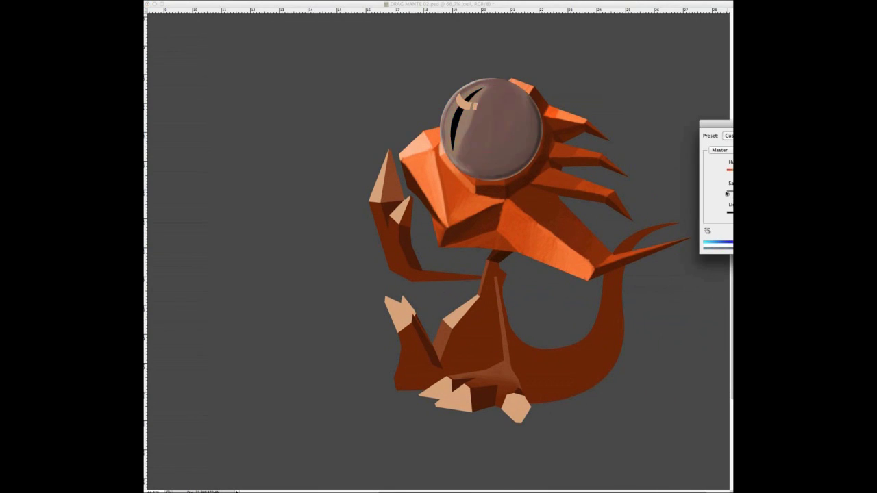
pyautogui.moveTo(727, 192); pyautogui.dragTo(726, 191)
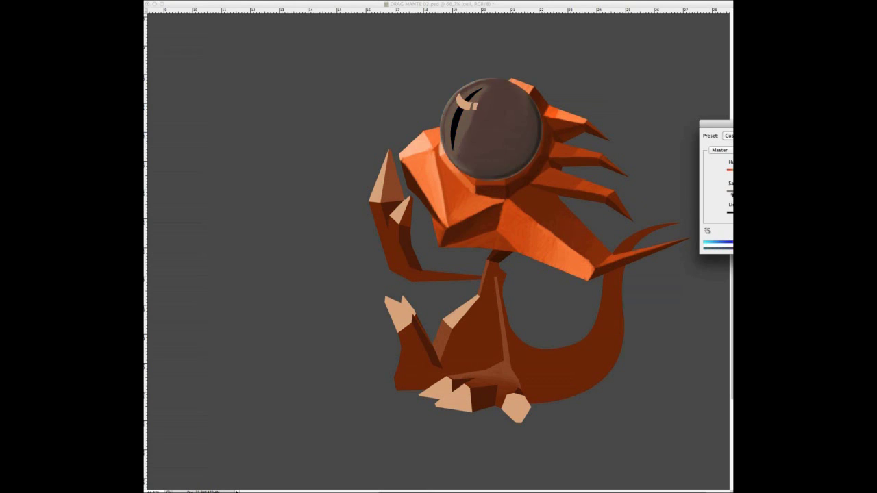
pyautogui.press('Return')
pyautogui.press('super+l')
pyautogui.moveTo(687, 225); pyautogui.dragTo(700, 225)
pyautogui.press('Escape')
pyautogui.press('super+j')
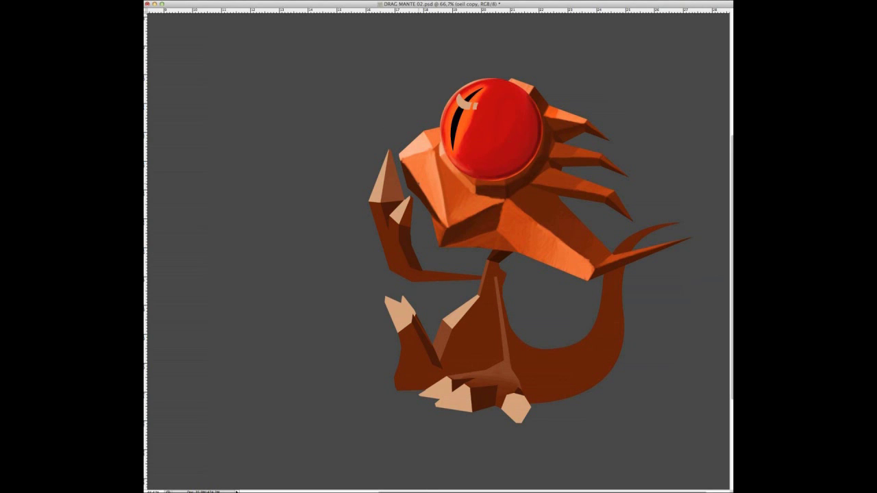
# Raise Levels on 'oeil copy' so the highlight turns white, then nudge it slightly right and up
pyautogui.press('super+l')
pyautogui.moveTo(731, 226); pyautogui.dragTo(710, 226)
pyautogui.press('Return')
pyautogui.press('Right')
pyautogui.press('Right')
pyautogui.press('Right')
pyautogui.press('Right')
pyautogui.press('Up')
pyautogui.press('Right')
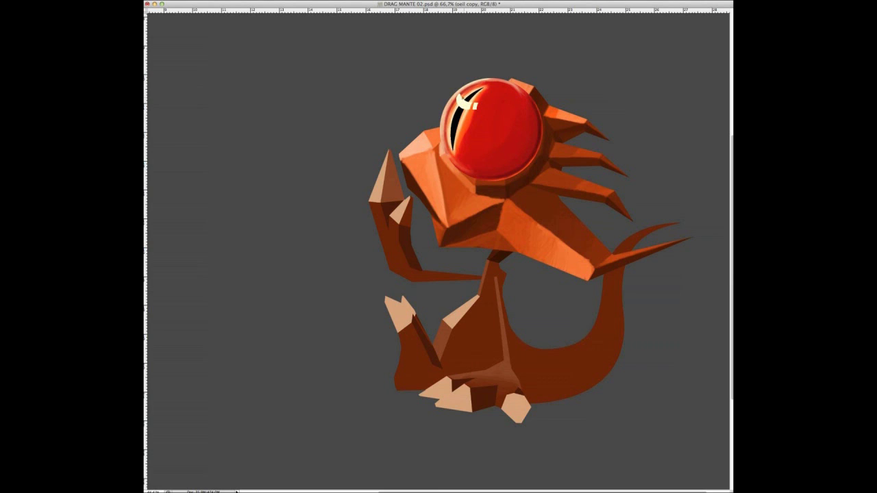
# Repaint the eye's left rim with soft gloss and darken its right edge and lower rim
pyautogui.moveTo(517, 88)
pyautogui.mouseDown()
pyautogui.moveTo(484, 88)
pyautogui.moveTo(467, 120)
pyautogui.moveTo(460, 171)
pyautogui.mouseUp()
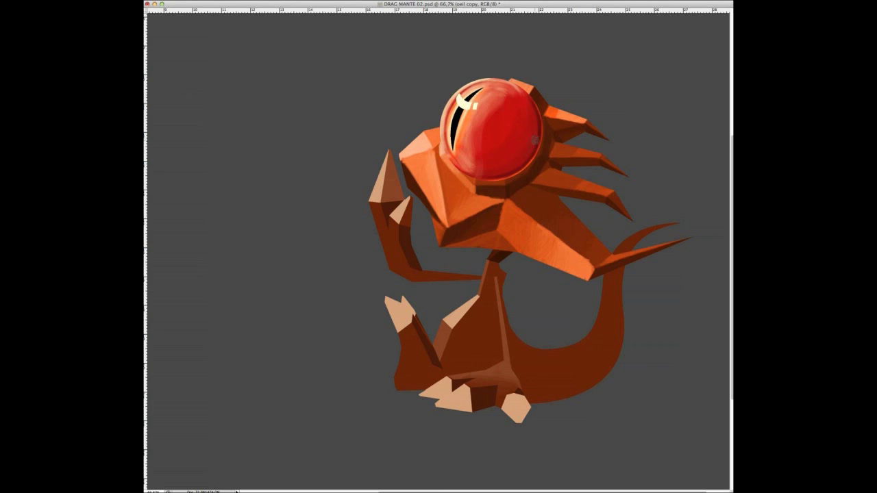
pyautogui.moveTo(531, 103); pyautogui.dragTo(510, 171)
pyautogui.moveTo(528, 137); pyautogui.dragTo(473, 171)
pyautogui.moveTo(521, 100); pyautogui.dragTo(528, 124)
pyautogui.moveTo(473, 168)
pyautogui.mouseDown()
pyautogui.moveTo(519, 97)
pyautogui.moveTo(476, 155)
pyautogui.moveTo(477, 172)
pyautogui.moveTo(513, 157)
pyautogui.moveTo(528, 214)
pyautogui.moveTo(529, 171)
pyautogui.mouseUp()
# Lighten the eye's centre, edge the pupil slit in light orange, and lighten the lower-left rim
pyautogui.moveTo(514, 219)
pyautogui.mouseDown()
pyautogui.moveTo(548, 168)
pyautogui.moveTo(520, 165)
pyautogui.moveTo(516, 194)
pyautogui.mouseUp()
pyautogui.scroll(1, 517, 193)
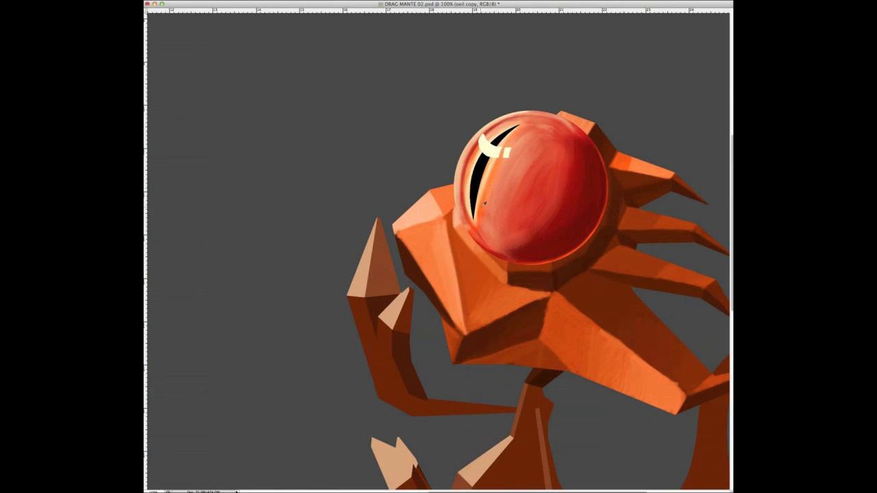
pyautogui.moveTo(528, 123); pyautogui.dragTo(472, 229)
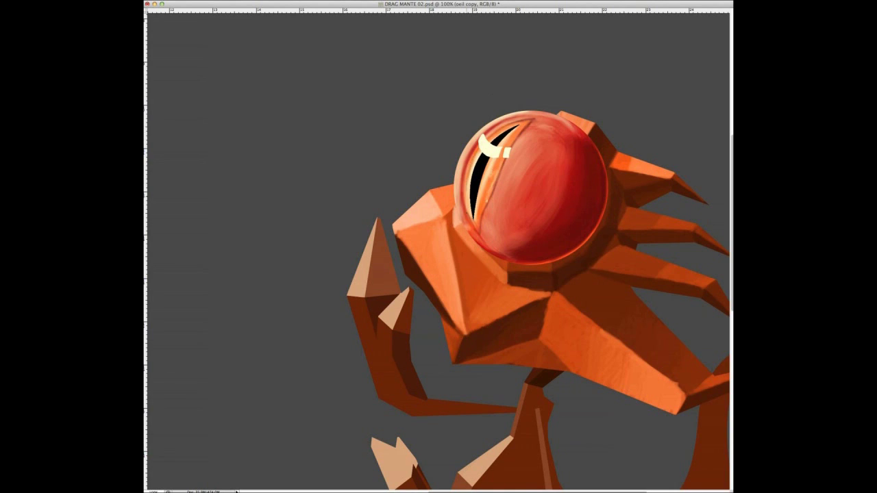
pyautogui.scroll(-3, 518, 248)
pyautogui.scroll(1, 518, 248)
pyautogui.scroll(2, 518, 249)
pyautogui.moveTo(481, 202)
pyautogui.mouseDown()
pyautogui.moveTo(529, 219)
pyautogui.moveTo(574, 216)
pyautogui.moveTo(494, 208)
pyautogui.mouseUp()
# Lighten the right face and edge of the small claw
pyautogui.scroll(-3, 438, 246)
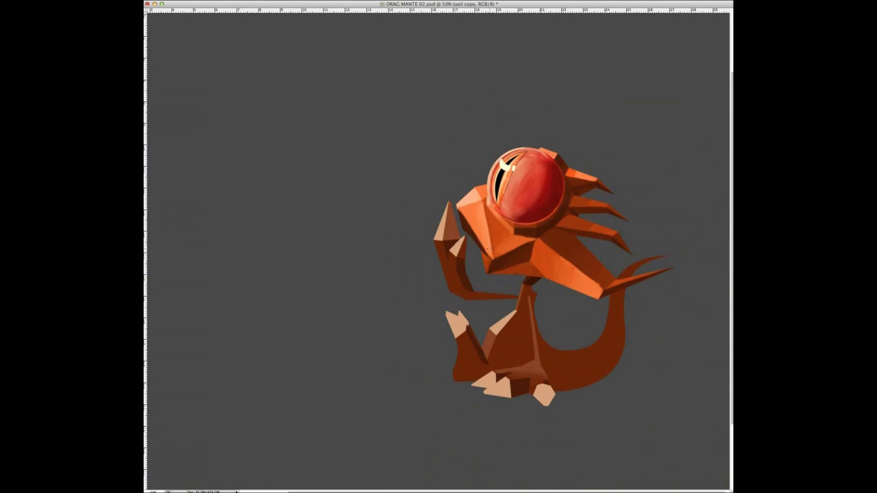
pyautogui.scroll(4, 651, 294)
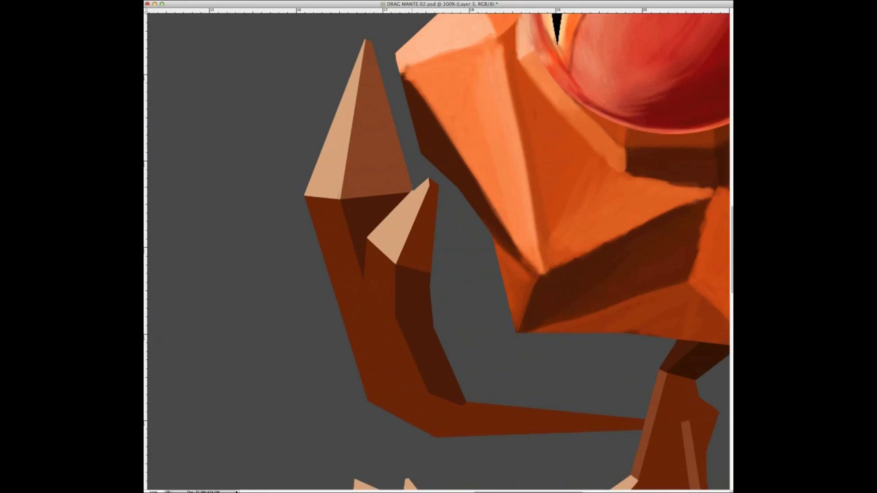
pyautogui.moveTo(431, 191)
pyautogui.mouseDown()
pyautogui.moveTo(410, 245)
pyautogui.moveTo(431, 268)
pyautogui.moveTo(409, 262)
pyautogui.mouseUp()
pyautogui.moveTo(433, 205); pyautogui.dragTo(414, 260)
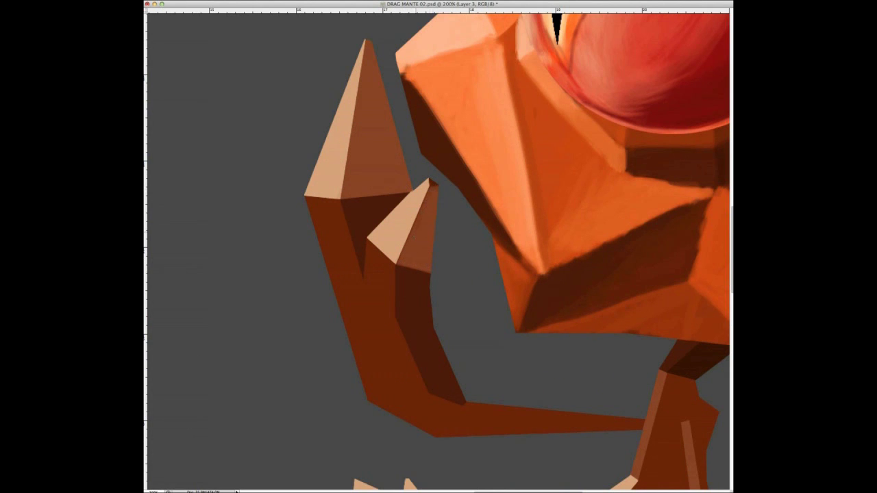
pyautogui.scroll(-3, 416, 257)
pyautogui.scroll(2, 405, 384)
# Shade the pale front claw and its right side darker, lightening the dark area above it
pyautogui.moveTo(424, 378)
pyautogui.mouseDown()
pyautogui.moveTo(377, 403)
pyautogui.moveTo(424, 411)
pyautogui.moveTo(418, 383)
pyautogui.moveTo(424, 411)
pyautogui.mouseUp()
pyautogui.moveTo(396, 368)
pyautogui.mouseDown()
pyautogui.moveTo(357, 388)
pyautogui.moveTo(375, 392)
pyautogui.moveTo(354, 389)
pyautogui.moveTo(383, 380)
pyautogui.moveTo(377, 392)
pyautogui.moveTo(360, 379)
pyautogui.moveTo(256, 277)
pyautogui.mouseUp()
pyautogui.scroll(1, 364, 379)
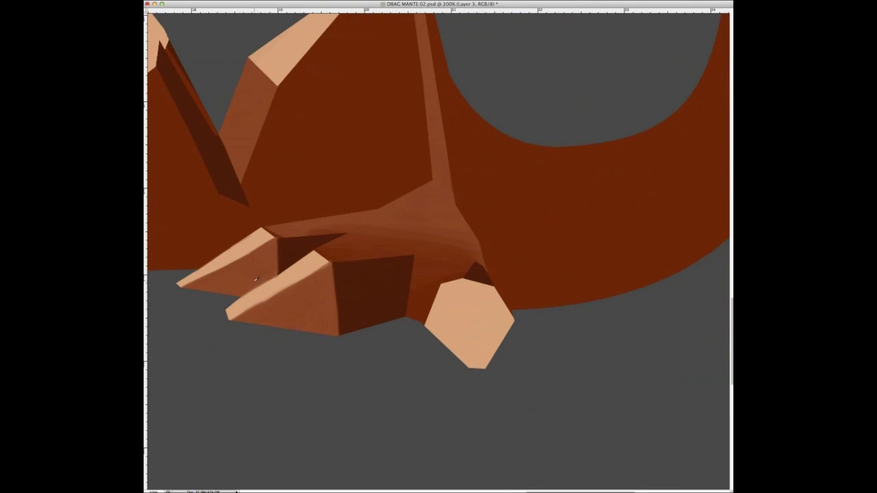
pyautogui.moveTo(493, 290); pyautogui.dragTo(485, 367)
pyautogui.moveTo(513, 316)
pyautogui.mouseDown()
pyautogui.moveTo(495, 295)
pyautogui.moveTo(487, 366)
pyautogui.moveTo(496, 351)
pyautogui.moveTo(461, 317)
pyautogui.mouseUp()
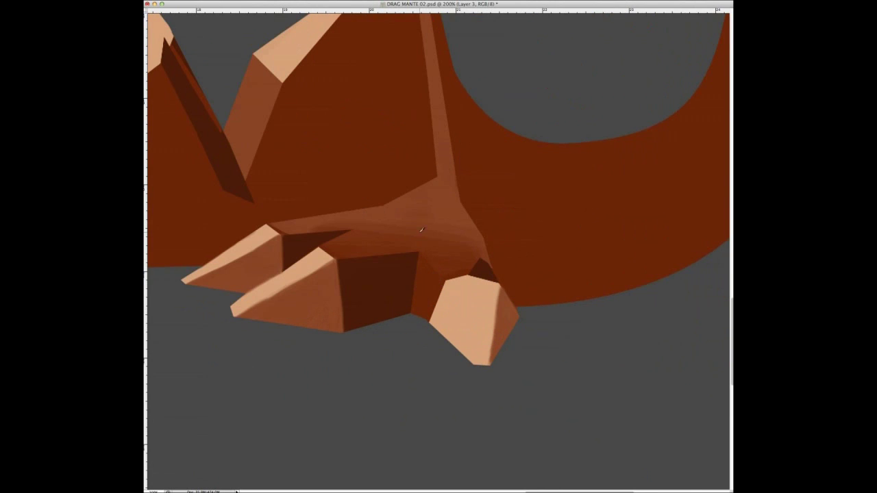
pyautogui.moveTo(434, 265); pyautogui.dragTo(479, 269)
# Paint long dark brown shading strokes beside the claw and hatch them across the belly
pyautogui.moveTo(452, 207)
pyautogui.mouseDown()
pyautogui.moveTo(479, 277)
pyautogui.moveTo(483, 255)
pyautogui.moveTo(473, 246)
pyautogui.moveTo(480, 268)
pyautogui.moveTo(468, 246)
pyautogui.mouseUp()
pyautogui.moveTo(456, 201)
pyautogui.mouseDown()
pyautogui.moveTo(520, 304)
pyautogui.moveTo(477, 218)
pyautogui.mouseUp()
pyautogui.moveTo(466, 171); pyautogui.dragTo(536, 305)
pyautogui.moveTo(486, 225); pyautogui.dragTo(548, 290)
pyautogui.moveTo(548, 212); pyautogui.dragTo(705, 288)
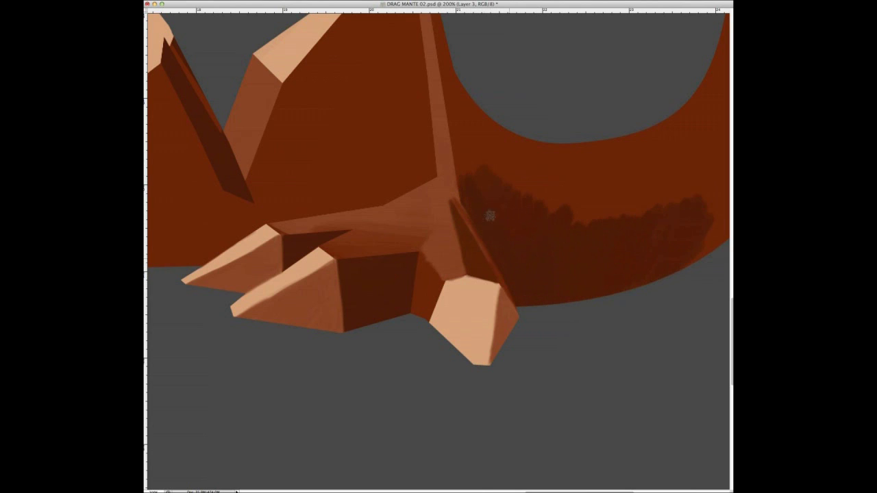
pyautogui.scroll(5, 421, 77)
pyautogui.moveTo(417, 105); pyautogui.dragTo(454, 315)
pyautogui.scroll(-3, 459, 314)
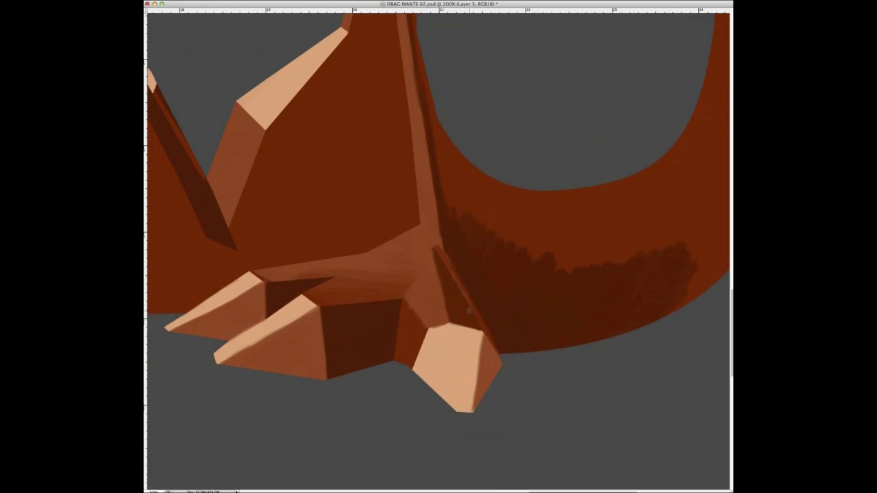
# Rework the toe joint with a light ridge and creases, darkening the ridge's upper edge
pyautogui.moveTo(325, 284)
pyautogui.mouseDown()
pyautogui.moveTo(343, 277)
pyautogui.moveTo(310, 302)
pyautogui.mouseUp()
pyautogui.moveTo(416, 244)
pyautogui.mouseDown()
pyautogui.moveTo(375, 280)
pyautogui.moveTo(398, 288)
pyautogui.mouseUp()
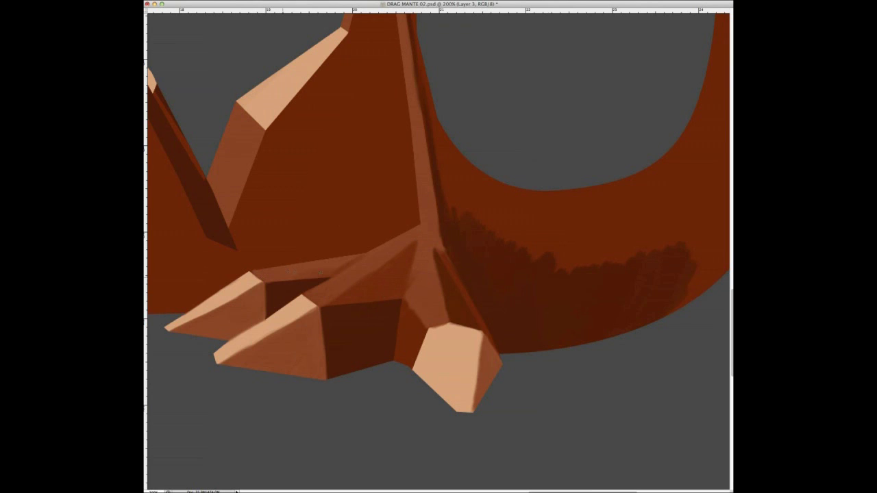
pyautogui.moveTo(354, 258); pyautogui.dragTo(307, 272)
pyautogui.hotkey('ctrl', '-')
pyautogui.hotkey('ctrl', '-')
pyautogui.hotkey('ctrl', '-')
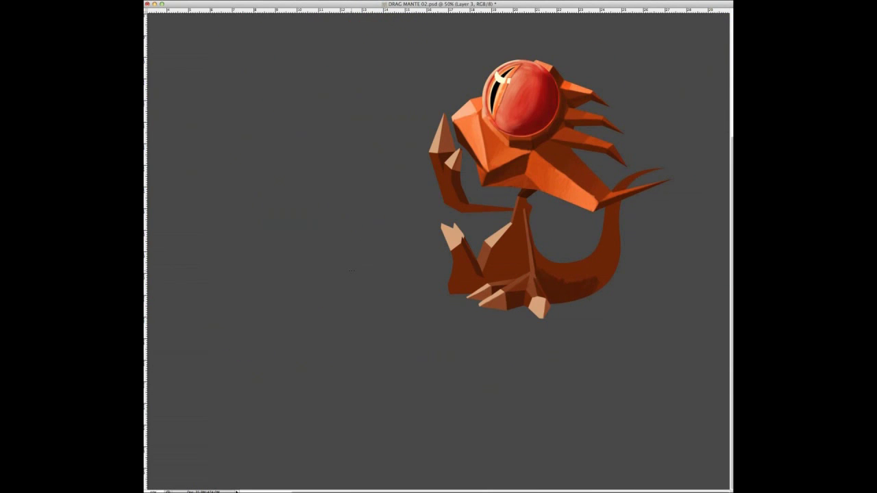
# At 100% zoom, brighten the raised hand and forearm with lighter orange strokes
pyautogui.hotkey('ctrl', '+')
pyautogui.hotkey('ctrl', '+')
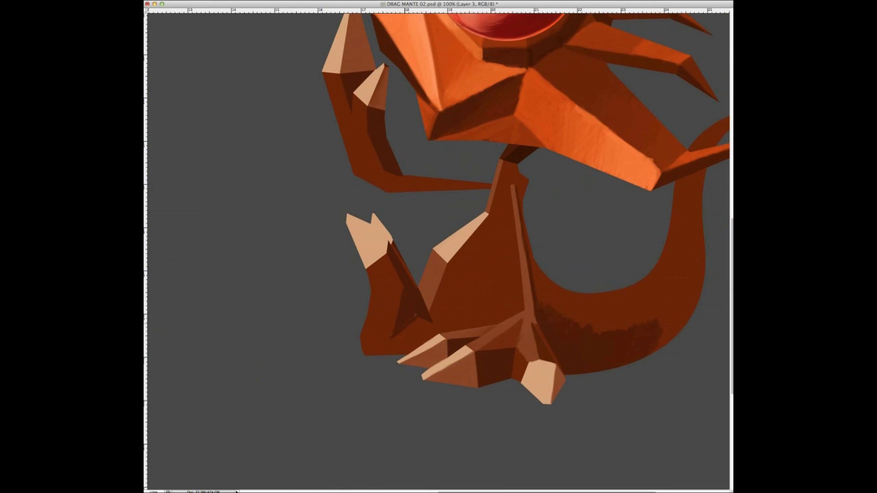
pyautogui.scroll(5, 438, 247)
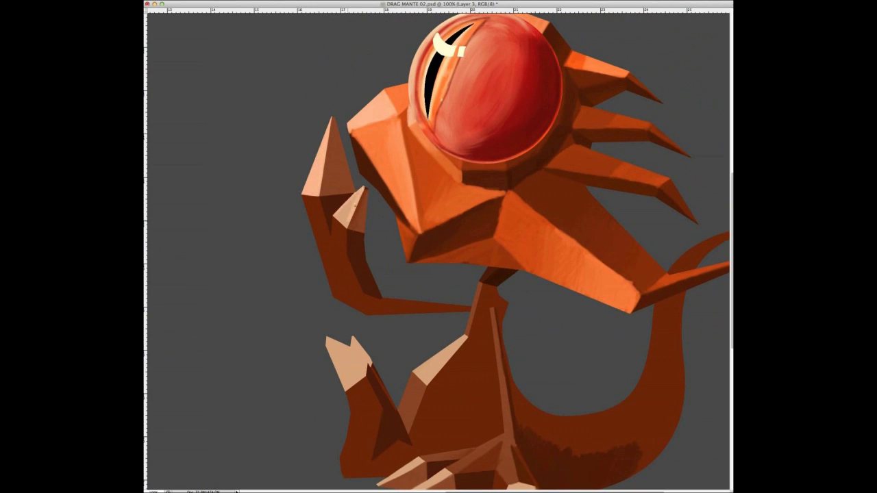
pyautogui.moveTo(305, 197)
pyautogui.mouseDown()
pyautogui.moveTo(337, 296)
pyautogui.moveTo(333, 280)
pyautogui.mouseUp()
pyautogui.moveTo(332, 218)
pyautogui.mouseDown()
pyautogui.moveTo(343, 244)
pyautogui.moveTo(336, 295)
pyautogui.mouseUp()
pyautogui.moveTo(337, 242); pyautogui.dragTo(334, 281)
pyautogui.moveTo(304, 195)
pyautogui.mouseDown()
pyautogui.moveTo(321, 219)
pyautogui.moveTo(327, 271)
pyautogui.mouseUp()
pyautogui.moveTo(341, 221); pyautogui.dragTo(329, 295)
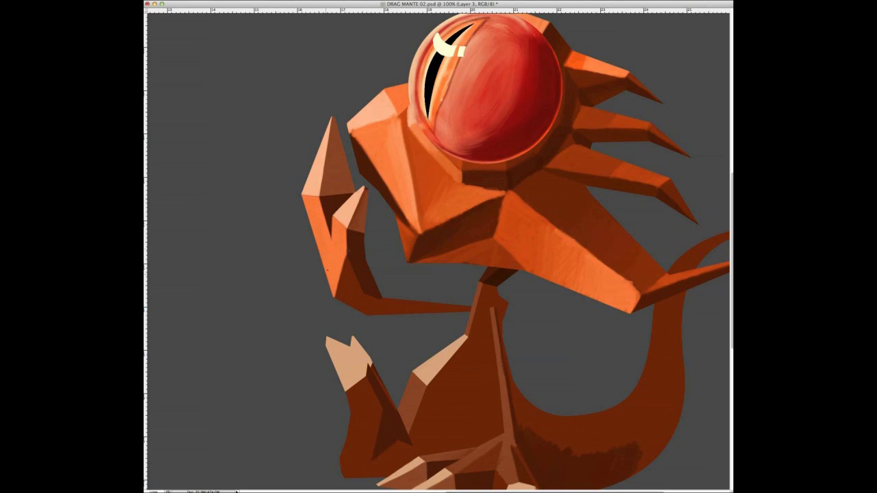
pyautogui.moveTo(351, 264)
pyautogui.mouseDown()
pyautogui.moveTo(340, 298)
pyautogui.moveTo(358, 310)
pyautogui.mouseUp()
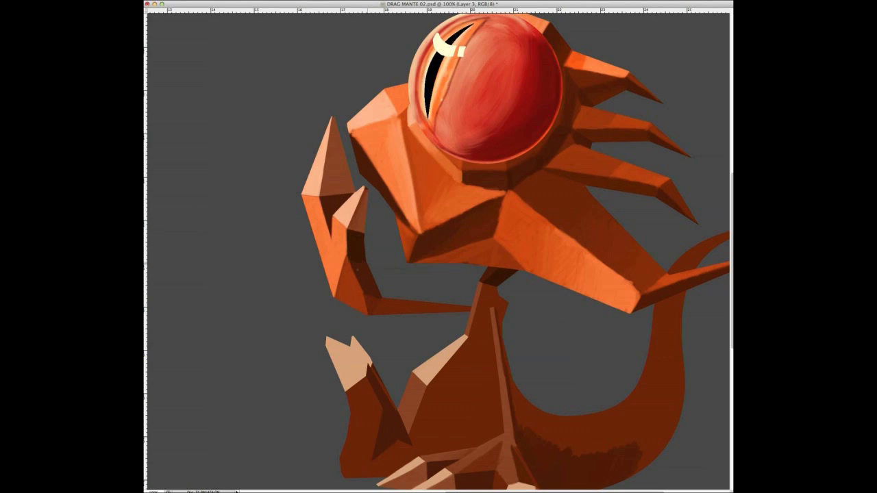
# Brighten the neck's left edge and chest, adding small dark strokes on the lower-left claw
pyautogui.moveTo(481, 284)
pyautogui.mouseDown()
pyautogui.moveTo(469, 336)
pyautogui.moveTo(417, 382)
pyautogui.mouseUp()
pyautogui.moveTo(460, 341)
pyautogui.mouseDown()
pyautogui.moveTo(419, 377)
pyautogui.moveTo(447, 355)
pyautogui.mouseUp()
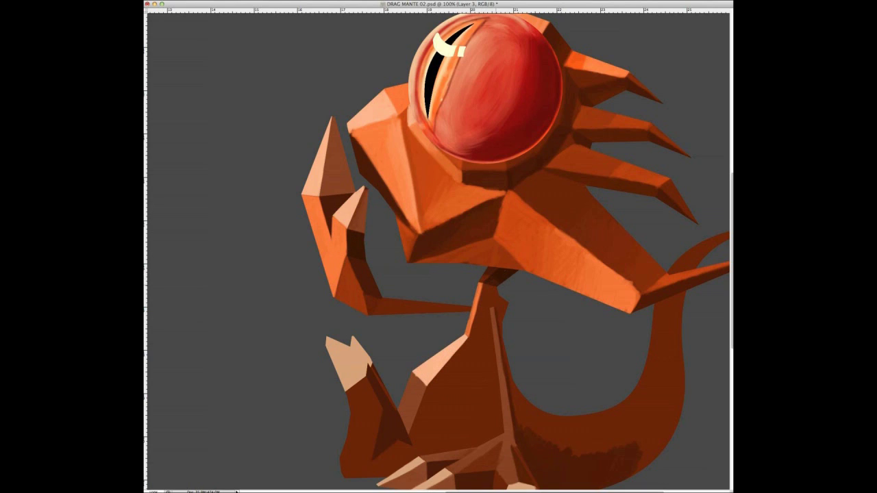
pyautogui.scroll(-5, 461, 309)
pyautogui.moveTo(324, 274)
pyautogui.mouseDown()
pyautogui.moveTo(361, 310)
pyautogui.moveTo(357, 293)
pyautogui.moveTo(361, 307)
pyautogui.moveTo(339, 290)
pyautogui.moveTo(363, 297)
pyautogui.mouseUp()
# Lighten the lower-left toe highlight, the toe tip, and the lower-right toe claw's left face
pyautogui.moveTo(391, 412); pyautogui.dragTo(418, 394)
pyautogui.moveTo(372, 422)
pyautogui.mouseDown()
pyautogui.moveTo(400, 409)
pyautogui.moveTo(437, 408)
pyautogui.mouseUp()
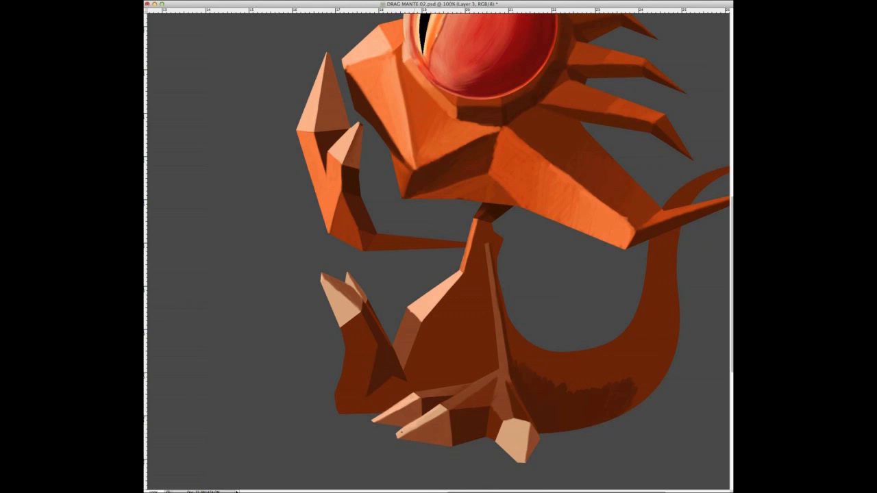
pyautogui.moveTo(399, 436); pyautogui.dragTo(439, 414)
pyautogui.moveTo(438, 411); pyautogui.dragTo(395, 324)
pyautogui.moveTo(462, 374)
pyautogui.mouseDown()
pyautogui.moveTo(479, 336)
pyautogui.moveTo(480, 347)
pyautogui.mouseUp()
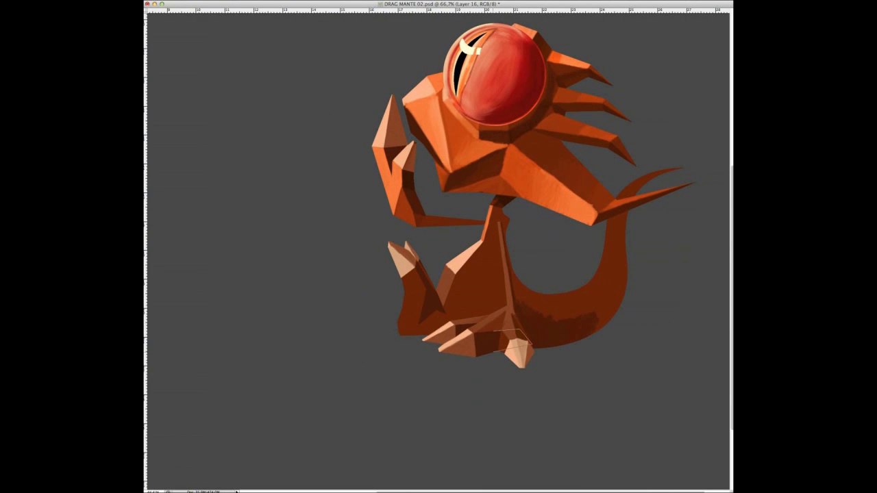
# Paint dark strokes over the light central claw tip and lower claw edge under the foot
pyautogui.moveTo(522, 348)
pyautogui.mouseDown()
pyautogui.moveTo(511, 331)
pyautogui.moveTo(504, 347)
pyautogui.moveTo(508, 312)
pyautogui.moveTo(477, 330)
pyautogui.moveTo(524, 366)
pyautogui.moveTo(517, 349)
pyautogui.mouseUp()
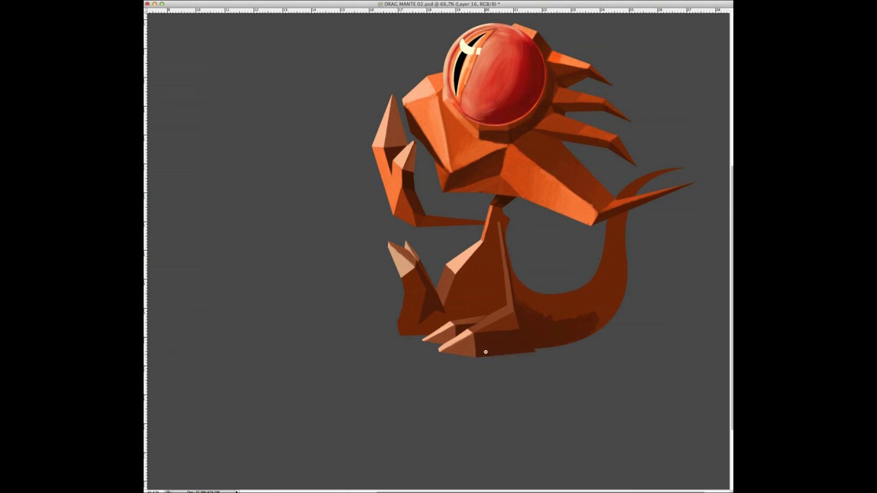
pyautogui.hotkey('ctrl', '-')
pyautogui.hotkey('ctrl', '-')
pyautogui.moveTo(529, 350); pyautogui.dragTo(516, 336)
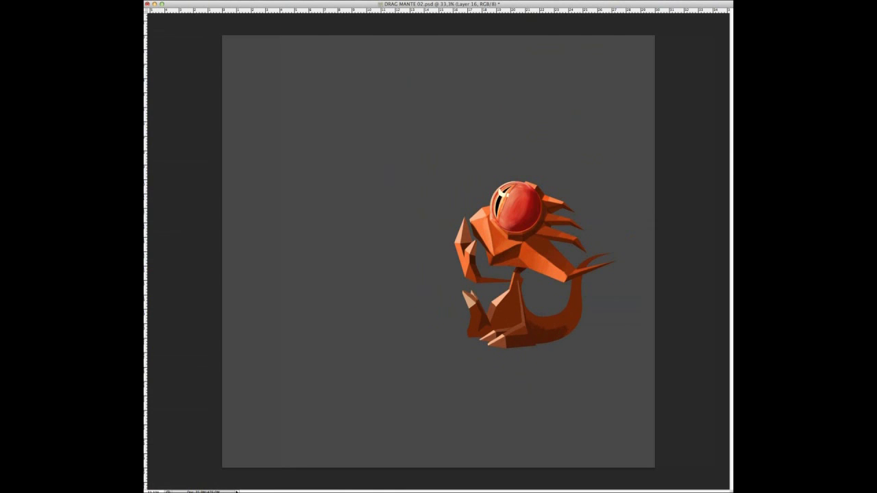
pyautogui.hotkey('ctrl', 'alt', '0')
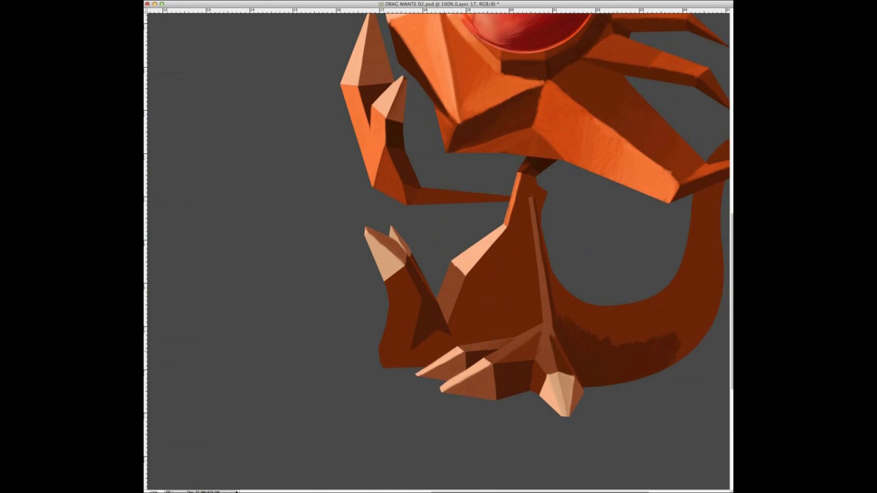
pyautogui.moveTo(466, 352)
pyautogui.mouseDown()
pyautogui.moveTo(417, 377)
pyautogui.moveTo(453, 347)
pyautogui.moveTo(466, 364)
pyautogui.moveTo(418, 381)
pyautogui.mouseUp()
# Lasso the upper-left claw, copy it to a new layer, and move and flip it onto the foot
pyautogui.moveTo(356, 31)
pyautogui.mouseDown()
pyautogui.moveTo(401, 120)
pyautogui.moveTo(412, 226)
pyautogui.moveTo(312, 148)
pyautogui.mouseUp()
pyautogui.hotkey('ctrl', '-')
pyautogui.hotkey('ctrl', 'j')
pyautogui.moveTo(445, 172); pyautogui.dragTo(595, 345)
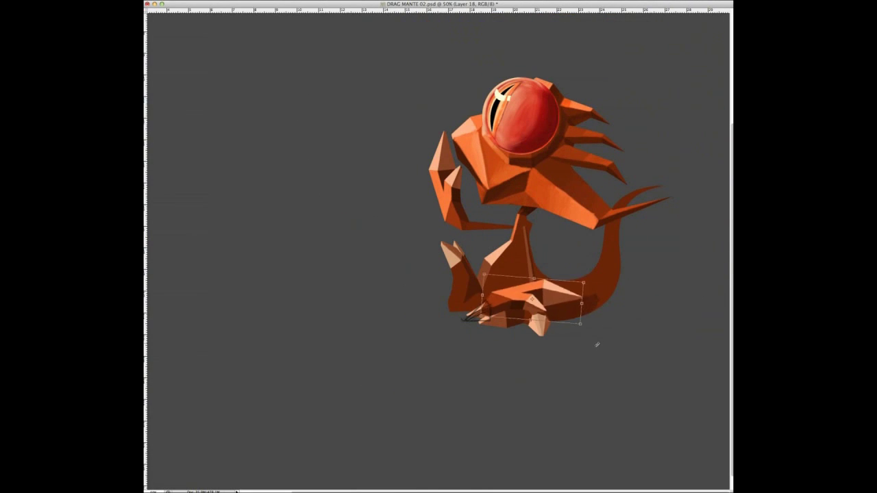
pyautogui.click(164, 1)
pyautogui.click(231, 197)
pyautogui.moveTo(500, 326); pyautogui.dragTo(509, 333)
pyautogui.rightClick(517, 310)
pyautogui.click(528, 393)
pyautogui.press('Return')
# Distort the copied claw to fit the foot and deselect
pyautogui.hotkey('ctrl', 't')
pyautogui.rightClick(548, 304)
pyautogui.click(558, 348)
pyautogui.moveTo(558, 333); pyautogui.dragTo(549, 332)
pyautogui.press('Return')
pyautogui.hotkey('ctrl', 'd')
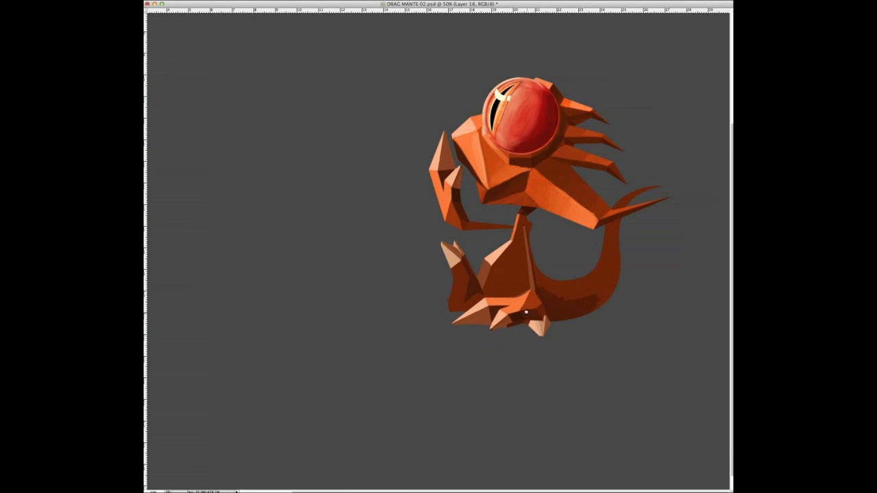
# Copy the outlined left foot onto its own layer and transform it
pyautogui.moveTo(483, 271); pyautogui.dragTo(480, 233)
pyautogui.hotkey('ctrl', 'j')
pyautogui.hotkey('ctrl', 't')
pyautogui.press('Return')
# Distort the area beneath the foot by stretching its lower corners, then merge and undo the merge
pyautogui.moveTo(471, 329)
pyautogui.mouseDown()
pyautogui.moveTo(554, 322)
pyautogui.moveTo(490, 335)
pyautogui.mouseUp()
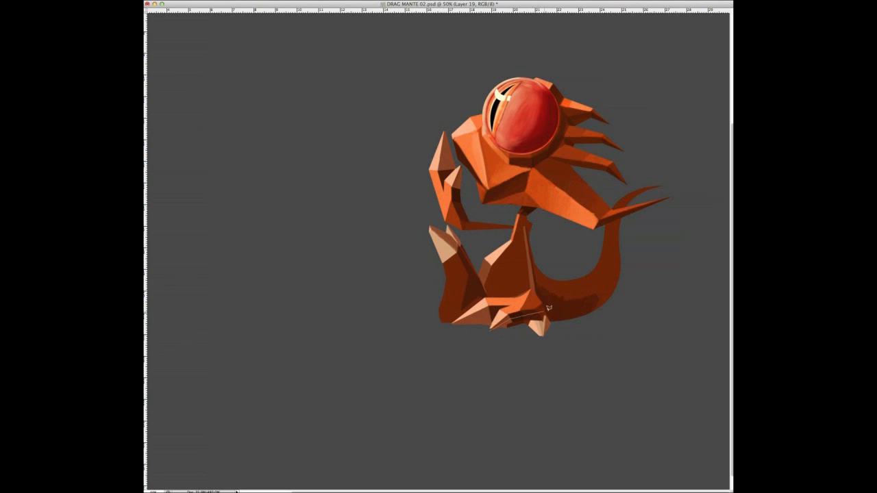
pyautogui.hotkey('ctrl', 't')
pyautogui.moveTo(575, 347); pyautogui.dragTo(616, 369)
pyautogui.moveTo(488, 341)
pyautogui.mouseDown()
pyautogui.moveTo(486, 350)
pyautogui.moveTo(486, 343)
pyautogui.mouseUp()
pyautogui.press('Return')
pyautogui.hotkey('ctrl', 'e')
pyautogui.hotkey('ctrl', 'z')
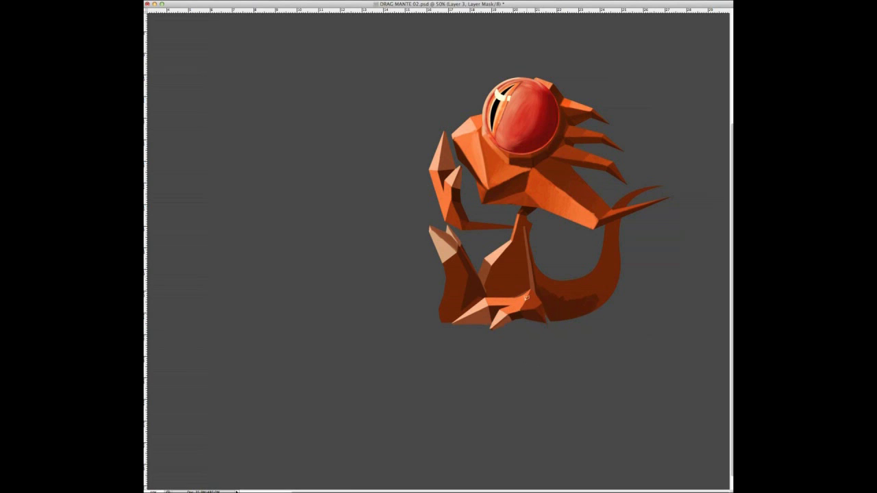
# Outline and shade the dark toe claw and another facet below the foot
pyautogui.keyDown('ctrl'); pyautogui.click(524, 322); pyautogui.keyUp('ctrl')
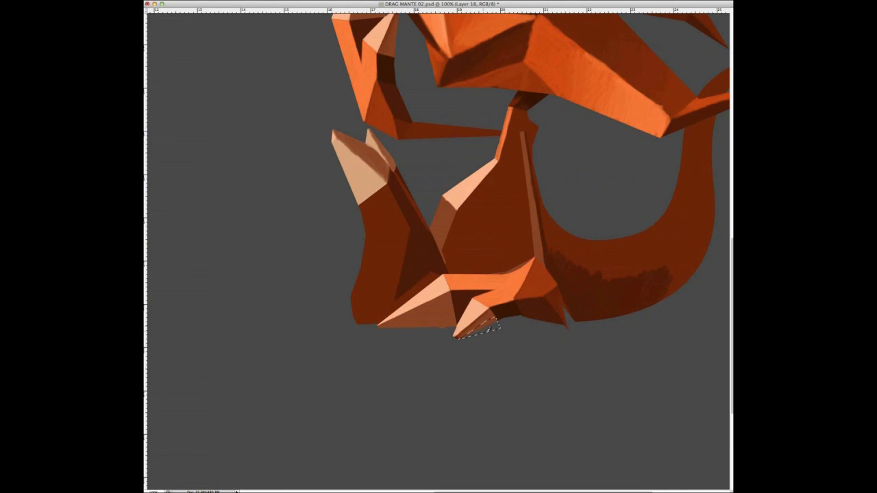
pyautogui.moveTo(557, 289); pyautogui.dragTo(552, 332)
pyautogui.hotkey('ctrl', 'd')
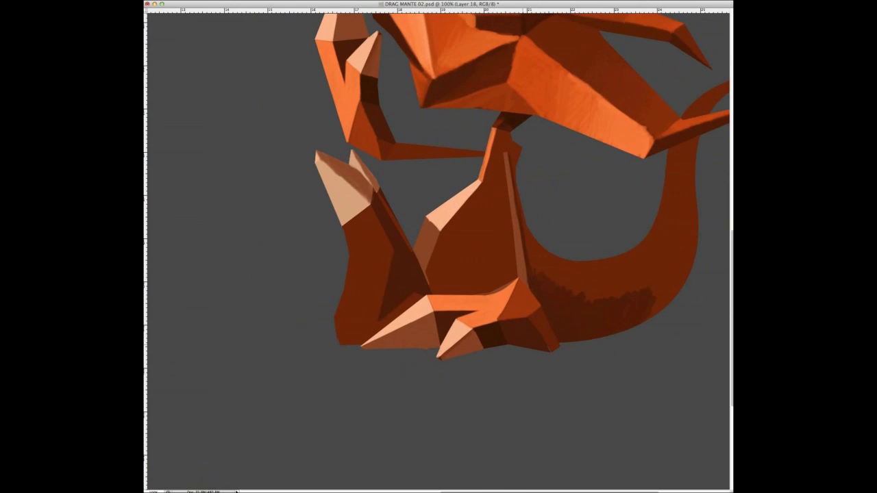
pyautogui.moveTo(552, 324); pyautogui.dragTo(552, 325)
# Select the eye layer and save the painting as DRAG MANTE 03.psd
pyautogui.keyDown('alt'); pyautogui.click(508, 377); pyautogui.keyUp('alt')
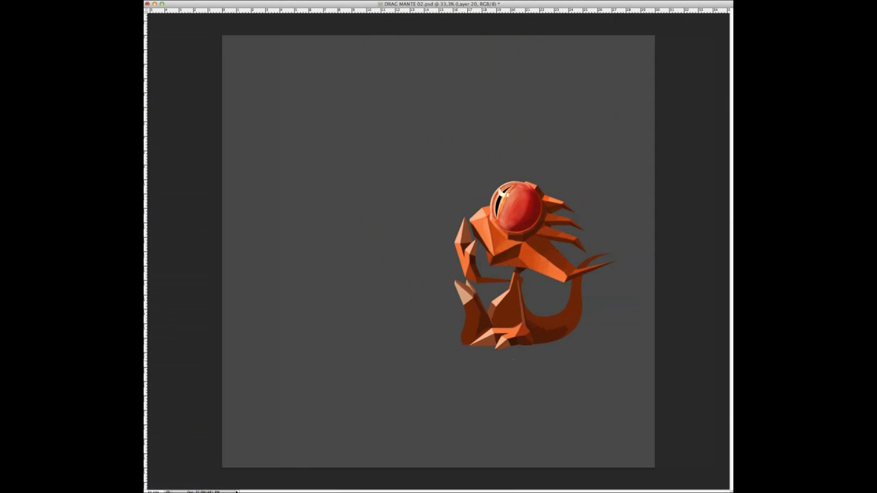
pyautogui.keyDown('ctrl'); pyautogui.click(501, 195); pyautogui.keyUp('ctrl')
pyautogui.hotkey('ctrl', 'shift', 's')
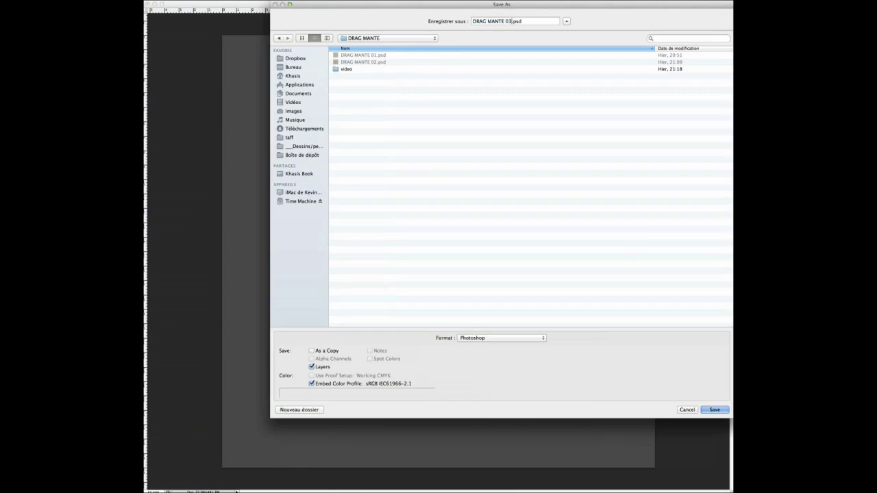
pyautogui.press('Return')
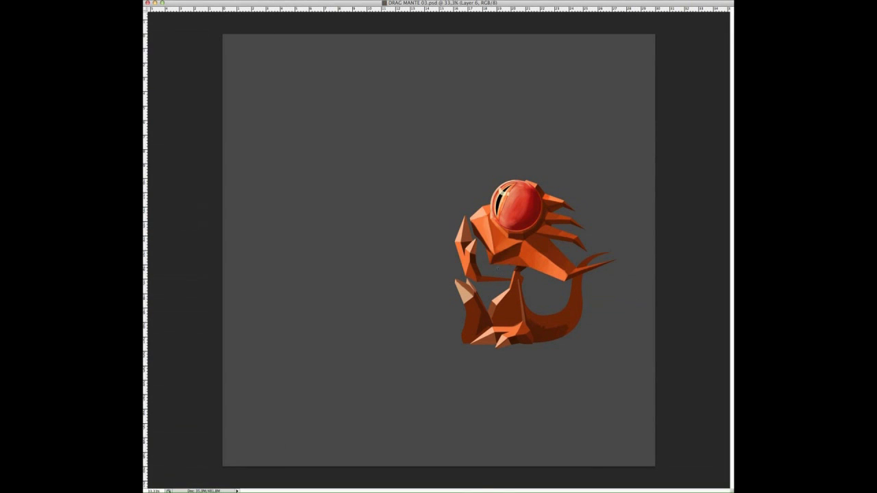
# On another paint layer, zoom in and lighten and soften the shadow under the snout
pyautogui.hotkey('alt', '[')
pyautogui.hotkey('alt', '[')
pyautogui.hotkey('alt', '[')
pyautogui.hotkey('alt', '[')
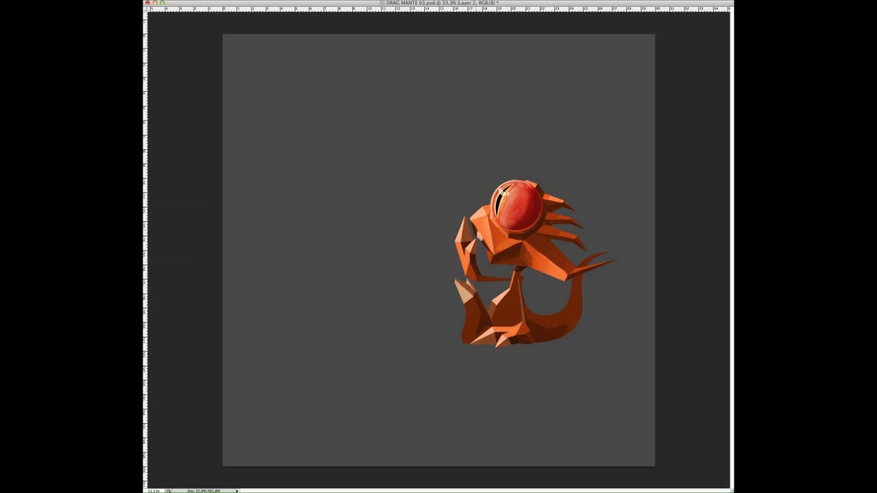
pyautogui.hotkey('ctrl', '+')
pyautogui.hotkey('ctrl', '+')
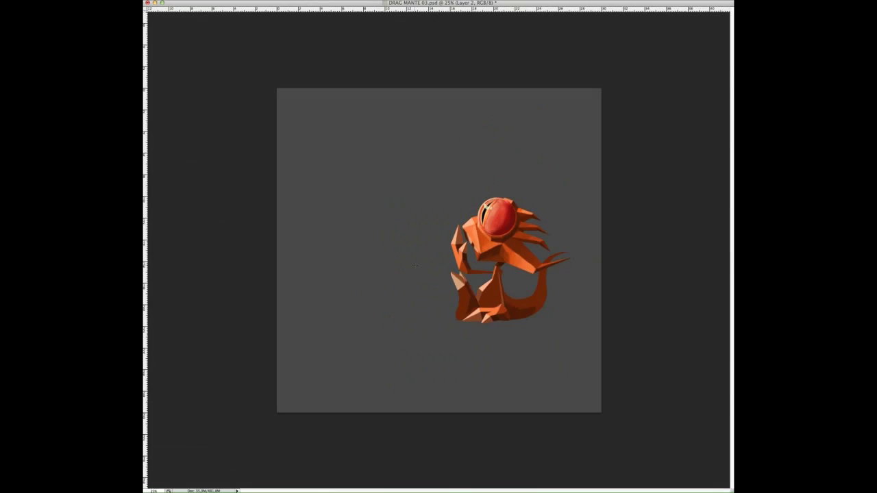
pyautogui.hotkey('ctrl', '+')
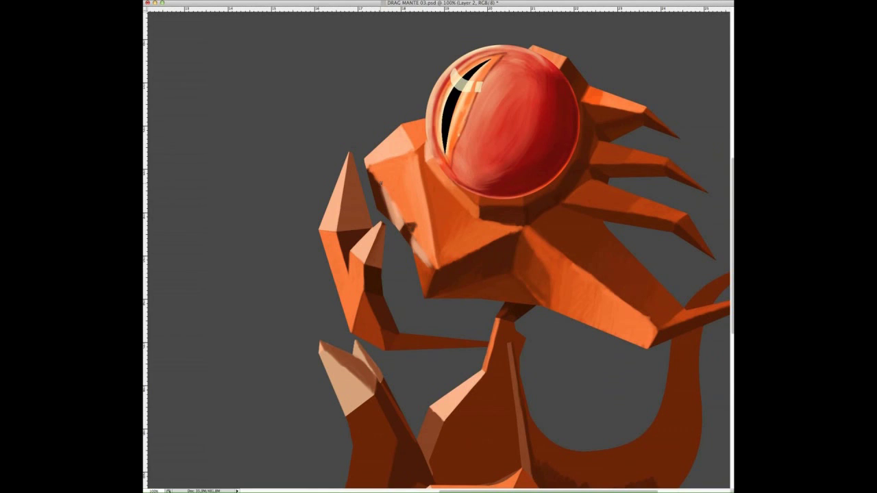
pyautogui.moveTo(370, 169)
pyautogui.mouseDown()
pyautogui.moveTo(391, 177)
pyautogui.moveTo(381, 168)
pyautogui.mouseUp()
pyautogui.moveTo(381, 168)
pyautogui.mouseDown()
pyautogui.moveTo(374, 164)
pyautogui.moveTo(387, 159)
pyautogui.mouseUp()
# Lasso a light edge strip on the leg and fill it with lighter orange
pyautogui.moveTo(410, 238); pyautogui.dragTo(391, 235)
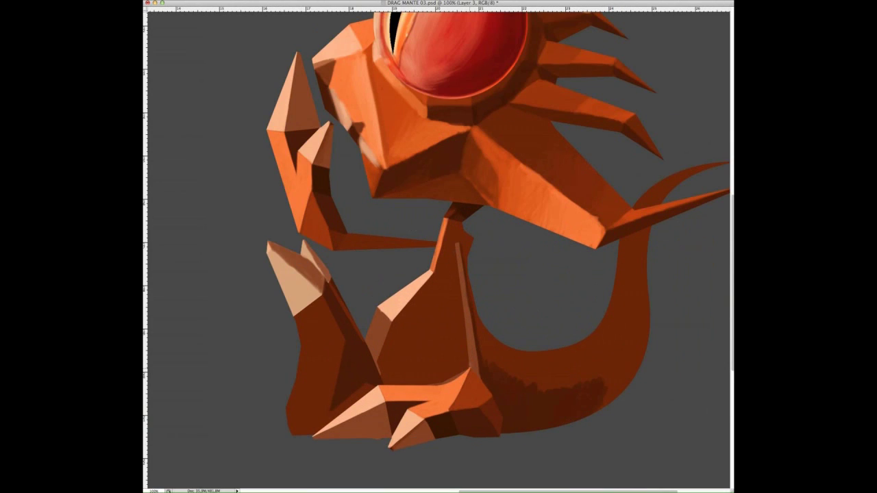
pyautogui.moveTo(457, 242); pyautogui.dragTo(465, 374)
pyautogui.hotkey('alt', 'BackSpace')
pyautogui.hotkey('ctrl', 'd')
pyautogui.moveTo(458, 243); pyautogui.dragTo(480, 388)
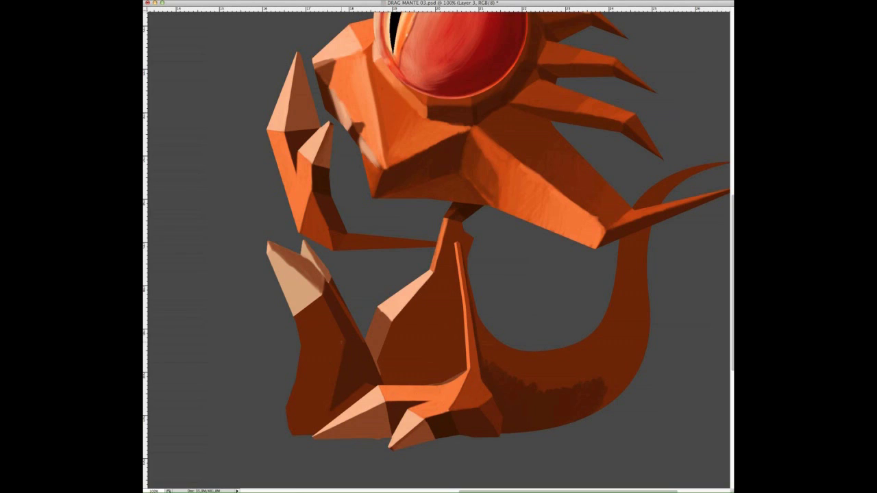
# On a new highlight layer, add a short light stroke and a faint highlight on the left leg
pyautogui.hotkey('ctrl', 'j')
pyautogui.moveTo(336, 338); pyautogui.dragTo(346, 343)
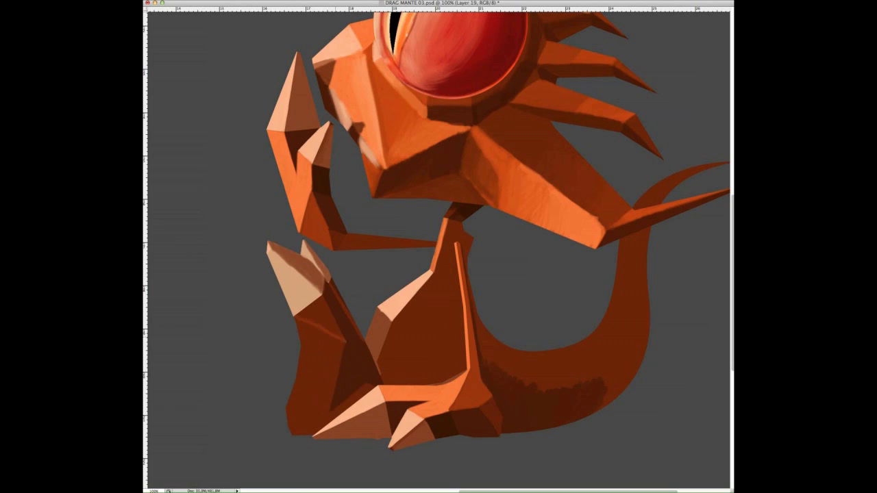
pyautogui.moveTo(291, 427); pyautogui.dragTo(315, 421)
pyautogui.keyDown('ctrl'); pyautogui.click(405, 291); pyautogui.keyUp('ctrl')
# Draw light edge, diagonal and vertical lines on the leg and fill a leg facet lighter orange
pyautogui.moveTo(447, 223); pyautogui.dragTo(442, 277)
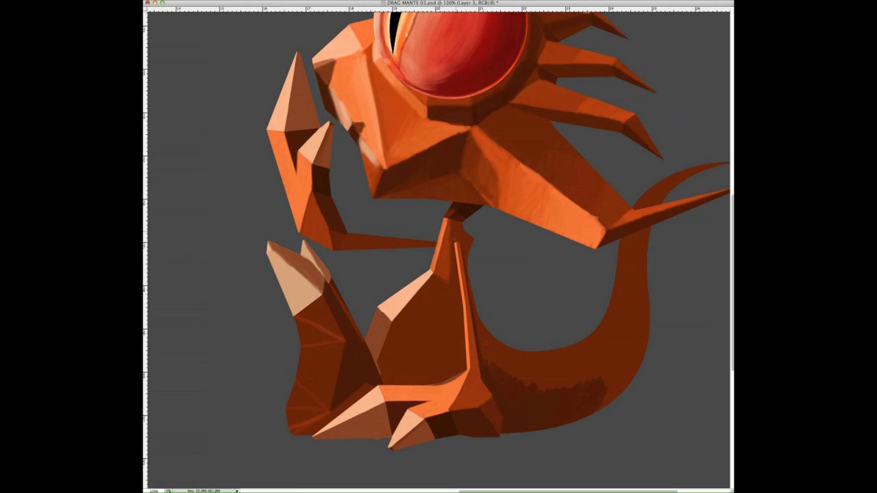
pyautogui.moveTo(395, 321); pyautogui.dragTo(444, 340)
pyautogui.moveTo(449, 282); pyautogui.dragTo(445, 340)
pyautogui.click(431, 273)
pyautogui.click(395, 320)
pyautogui.hotkey('alt', 'BackSpace')
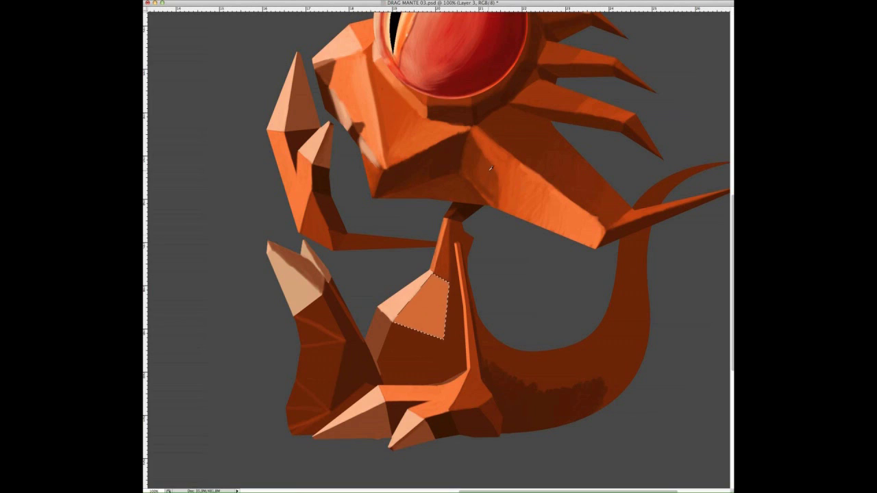
pyautogui.hotkey('ctrl', 'd')
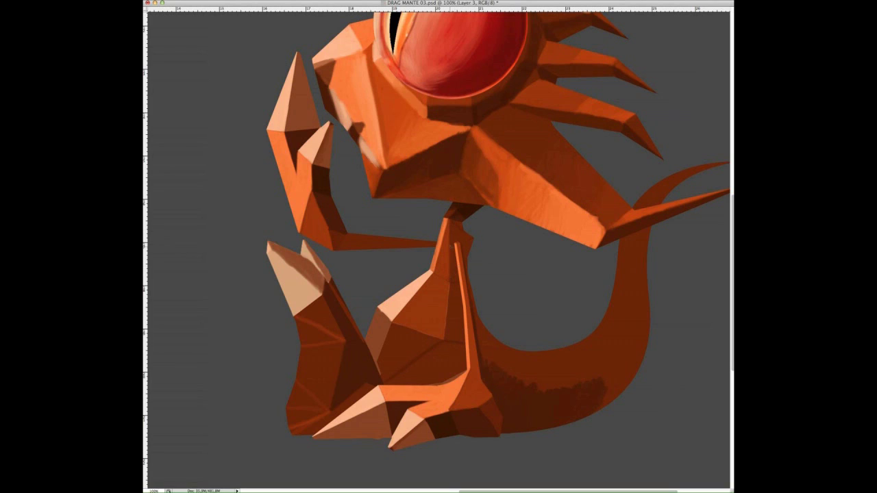
# Begin outlining a strip down the leg and zoom out to view the whole dragon
pyautogui.click(448, 221)
pyautogui.scroll(1, 466, 274)
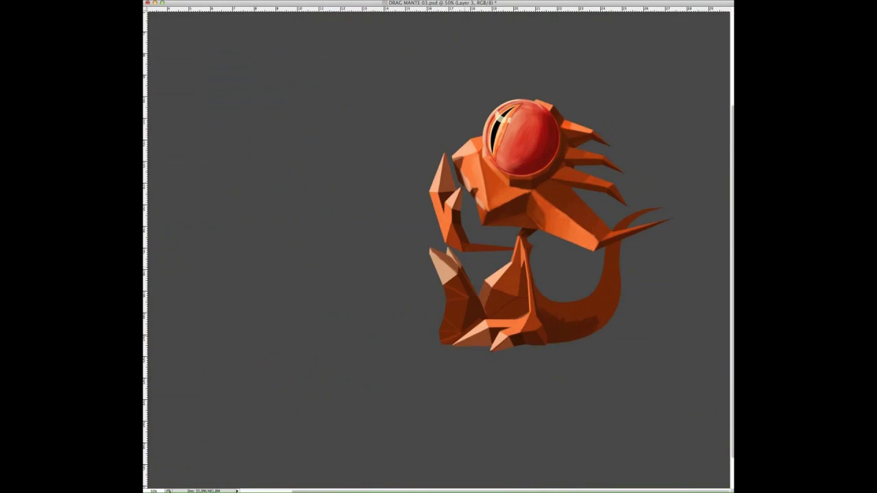
pyautogui.moveTo(453, 249); pyautogui.dragTo(442, 289)
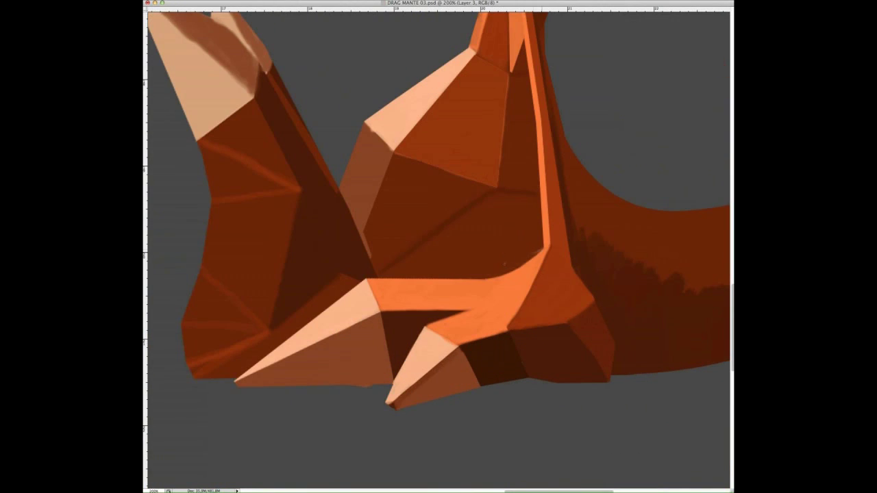
pyautogui.hotkey('ctrl', '-')
pyautogui.hotkey('ctrl', '-')
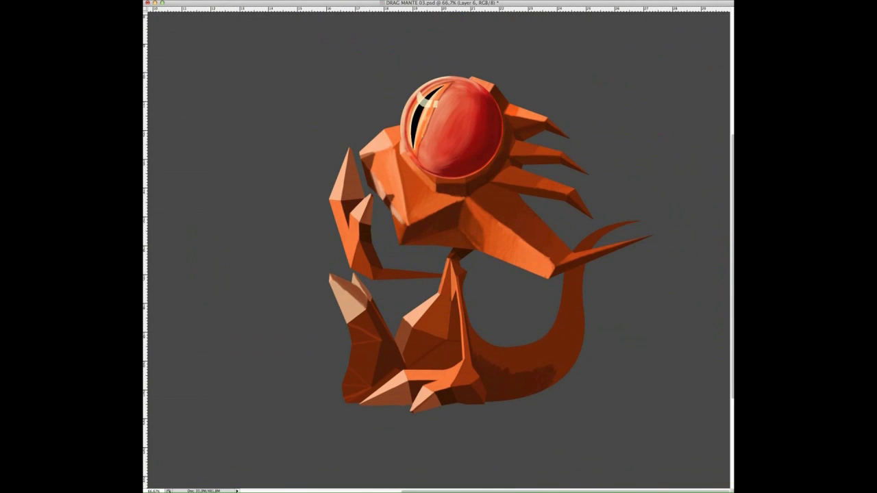
# Paint light faceted highlights along the iris edge and smooth and lighten the red iris
pyautogui.moveTo(485, 93); pyautogui.dragTo(438, 174)
pyautogui.moveTo(486, 96); pyautogui.dragTo(440, 171)
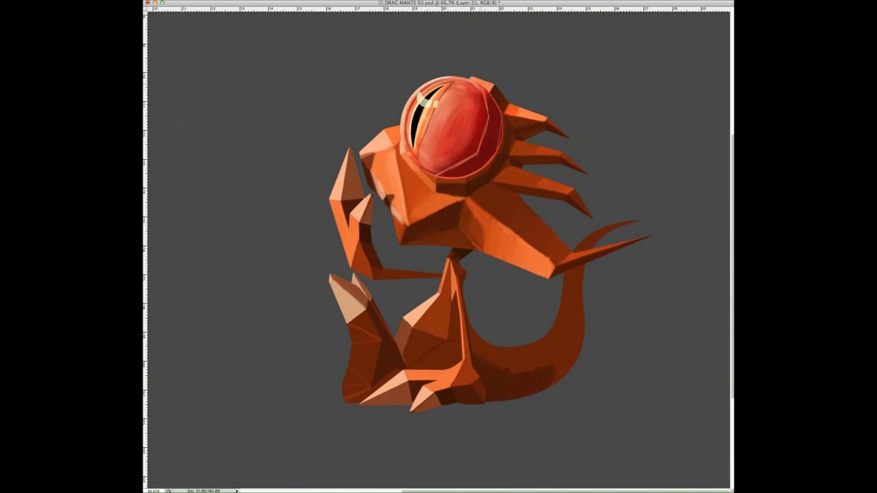
pyautogui.moveTo(498, 117); pyautogui.dragTo(442, 171)
pyautogui.moveTo(488, 89); pyautogui.dragTo(433, 174)
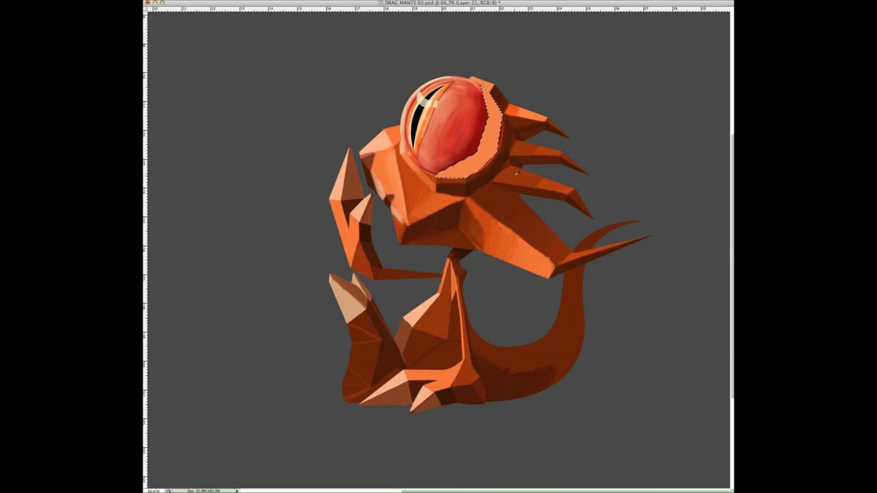
pyautogui.moveTo(478, 92); pyautogui.dragTo(487, 142)
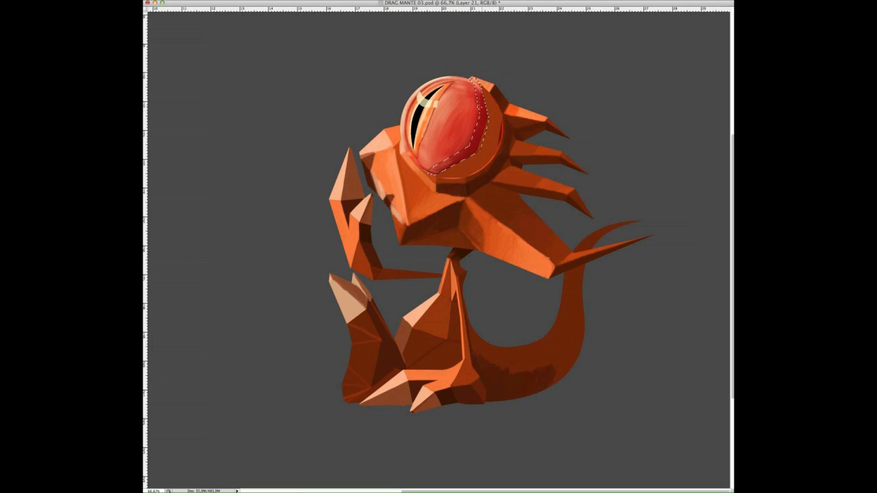
pyautogui.moveTo(479, 82); pyautogui.dragTo(433, 172)
# Darken the upper-right and lower eye rim with small strokes and touch up the lower iris
pyautogui.moveTo(503, 123)
pyautogui.mouseDown()
pyautogui.moveTo(493, 155)
pyautogui.moveTo(484, 141)
pyautogui.mouseUp()
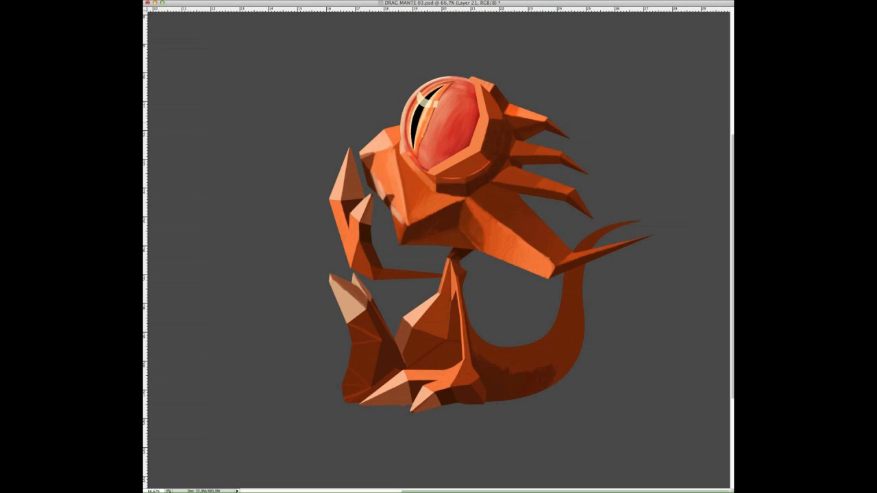
pyautogui.moveTo(500, 111); pyautogui.dragTo(489, 118)
pyautogui.moveTo(495, 85)
pyautogui.mouseDown()
pyautogui.moveTo(481, 87)
pyautogui.moveTo(491, 111)
pyautogui.mouseUp()
pyautogui.moveTo(488, 163)
pyautogui.mouseDown()
pyautogui.moveTo(439, 180)
pyautogui.moveTo(482, 173)
pyautogui.moveTo(436, 175)
pyautogui.moveTo(456, 183)
pyautogui.mouseUp()
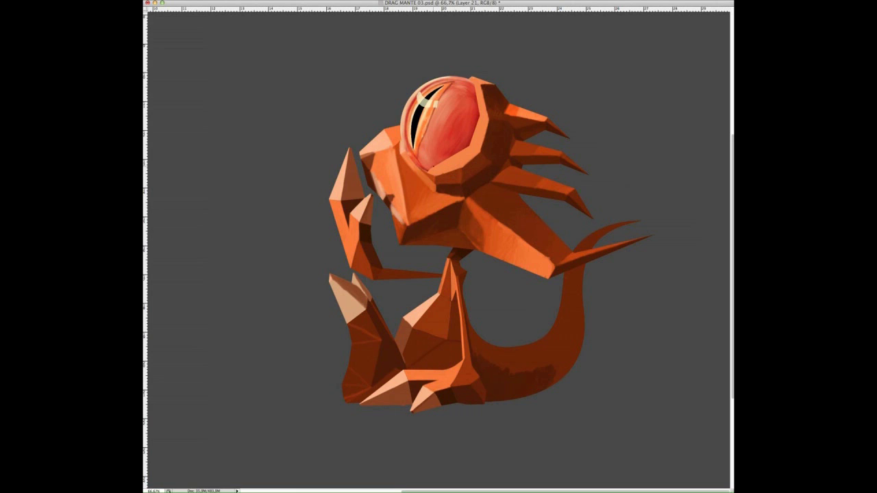
pyautogui.moveTo(469, 146); pyautogui.dragTo(453, 156)
pyautogui.hotkey('ctrl', '-')
pyautogui.hotkey('ctrl', '-')
pyautogui.hotkey('ctrl', '-')
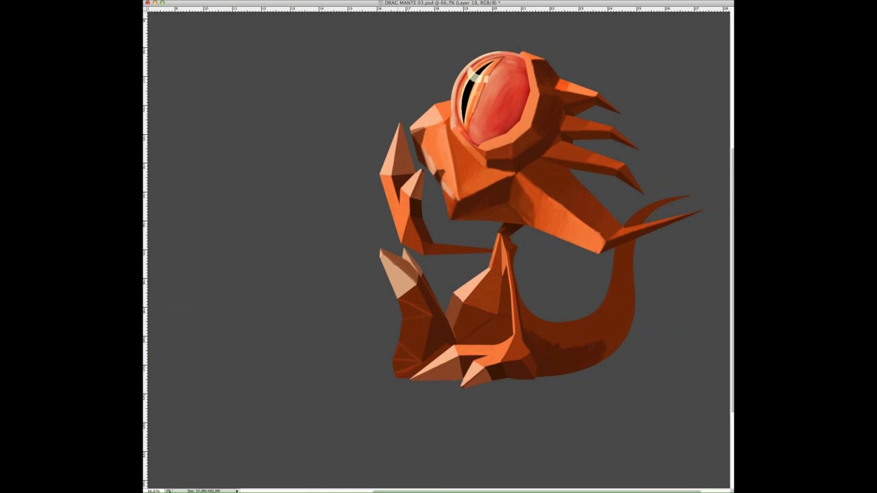
pyautogui.moveTo(397, 348)
pyautogui.mouseDown()
pyautogui.moveTo(415, 353)
pyautogui.moveTo(418, 373)
pyautogui.moveTo(404, 371)
pyautogui.moveTo(418, 374)
pyautogui.mouseUp()
pyautogui.moveTo(397, 370); pyautogui.dragTo(411, 377)
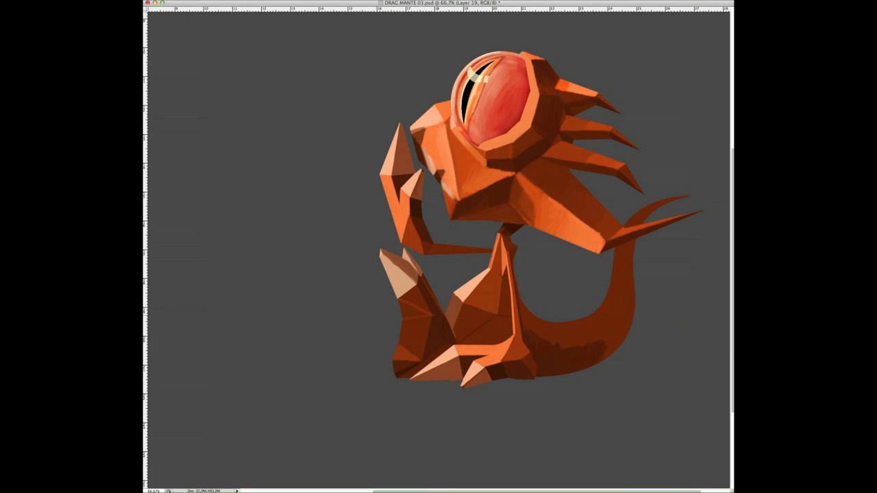
pyautogui.moveTo(400, 305); pyautogui.dragTo(420, 313)
pyautogui.moveTo(507, 326); pyautogui.dragTo(485, 344)
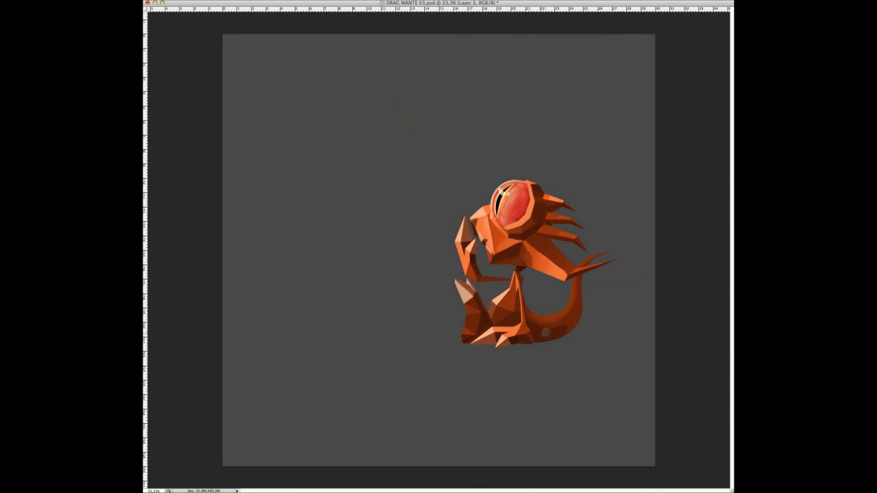
pyautogui.moveTo(551, 323); pyautogui.dragTo(575, 302)
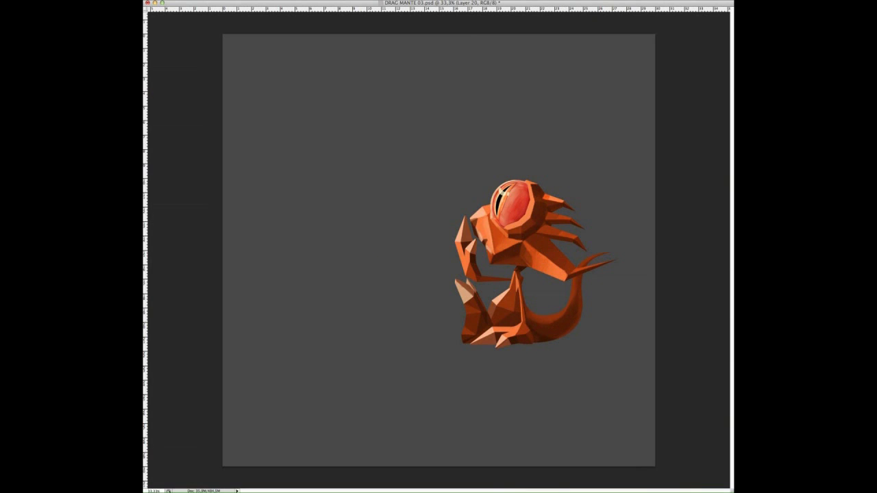
pyautogui.click(562, 116)
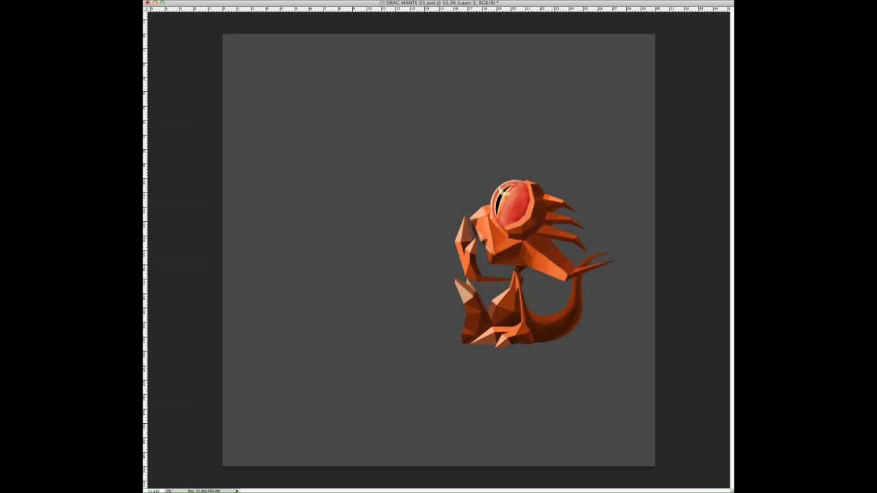
pyautogui.scroll(1, 473, 308)
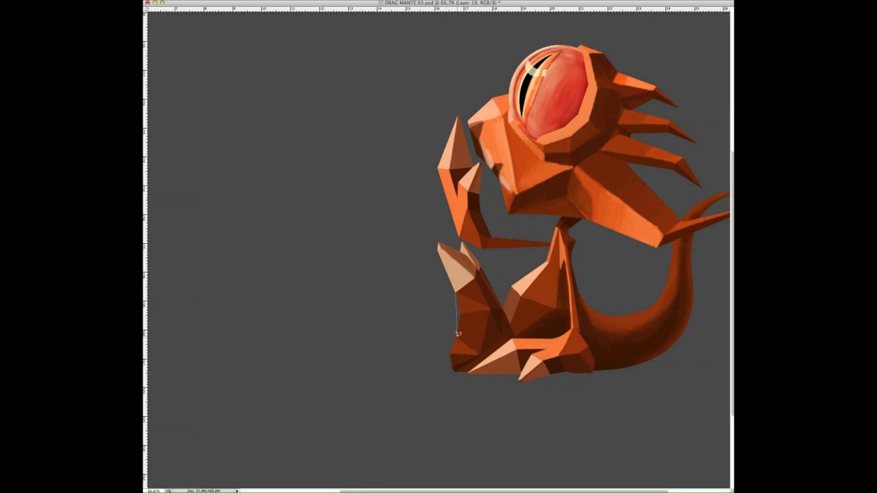
# Outline a thin strip on the left leg, check the dragon's layers, and zoom in on the legs
pyautogui.moveTo(459, 295); pyautogui.dragTo(456, 334)
pyautogui.scroll(-3, 486, 333)
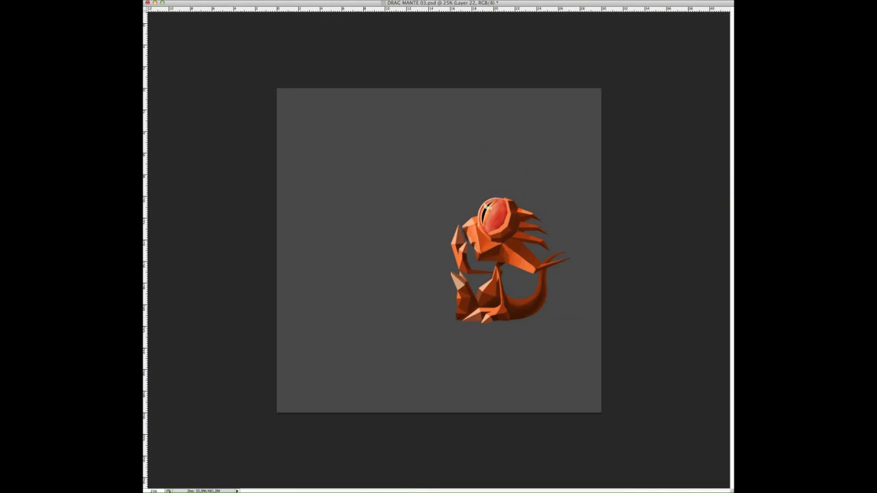
pyautogui.scroll(1, 474, 314)
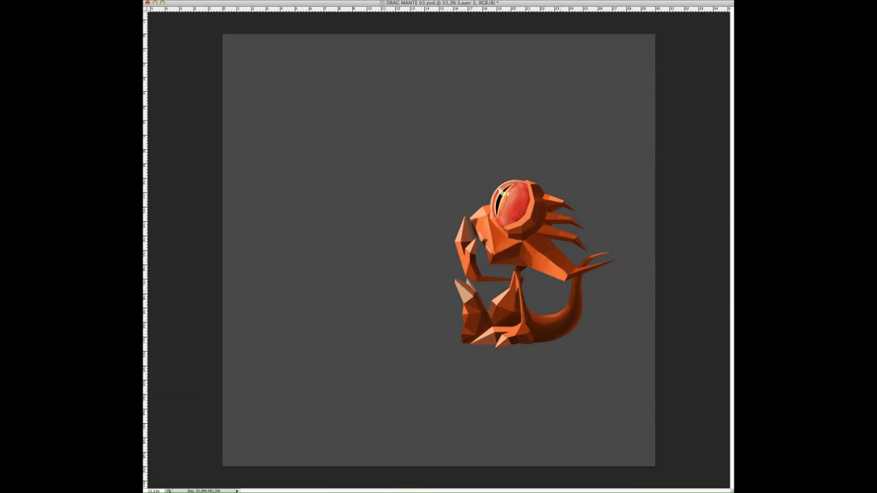
pyautogui.hotkey('alt', ']')
pyautogui.hotkey('ctrl', '+')
pyautogui.hotkey('alt', '[')
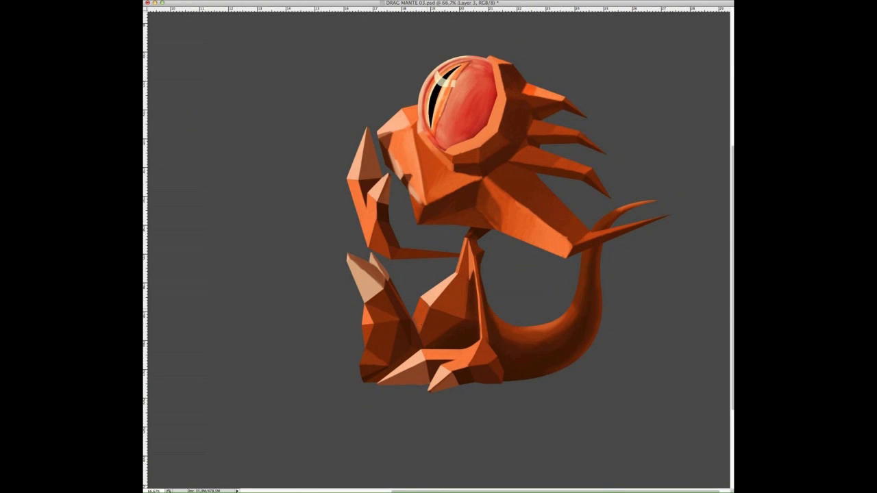
pyautogui.hotkey('ctrl', '+')
pyautogui.hotkey('ctrl', '+')
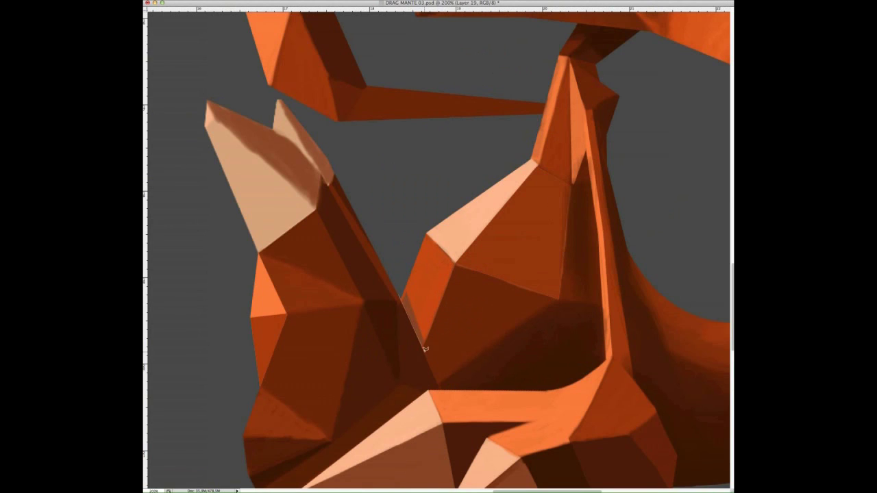
pyautogui.hotkey('ctrl', '-')
pyautogui.hotkey('ctrl', '-')
pyautogui.hotkey('ctrl', '+')
pyautogui.hotkey('ctrl', '+')
# Select the dark crease between the legs, paint it lighter orange, and deselect
pyautogui.moveTo(421, 282); pyautogui.dragTo(431, 277)
pyautogui.moveTo(425, 333)
pyautogui.mouseDown()
pyautogui.moveTo(446, 310)
pyautogui.moveTo(434, 374)
pyautogui.mouseUp()
pyautogui.hotkey('ctrl', 'd')
pyautogui.keyDown('ctrl'); pyautogui.click(430, 322); pyautogui.keyUp('ctrl')
# Save the painting as DRAG MANTE 04.psd
pyautogui.hotkey('ctrl', '-')
pyautogui.hotkey('ctrl', '-')
pyautogui.hotkey('ctrl', '-')
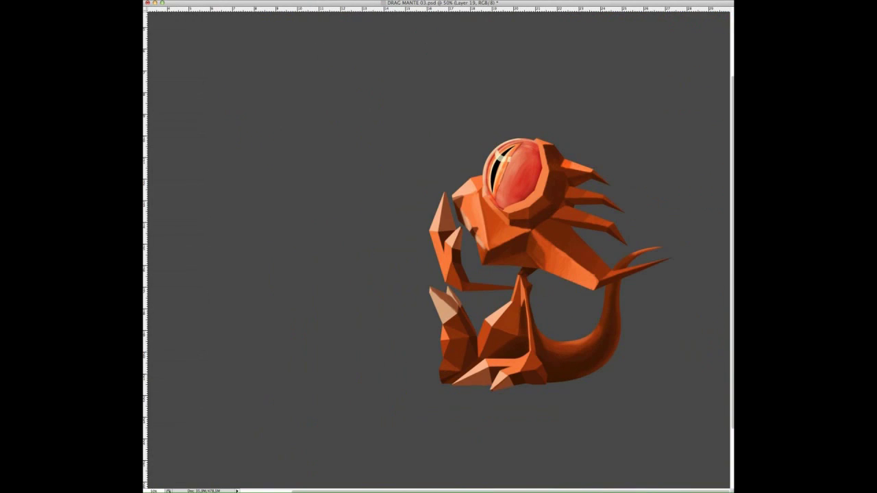
pyautogui.moveTo(477, 196); pyautogui.dragTo(688, 397)
pyautogui.hotkey('ctrl', 'shift', 's')
pyautogui.press('Return')
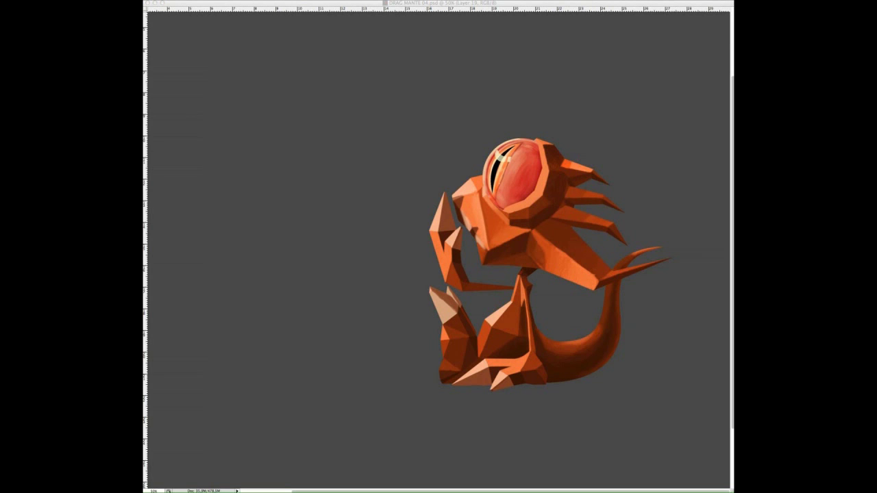
# Touch up the dragon's middle head spike with a small brush stroke
pyautogui.press('super+Tab')
pyautogui.press('super+minus')
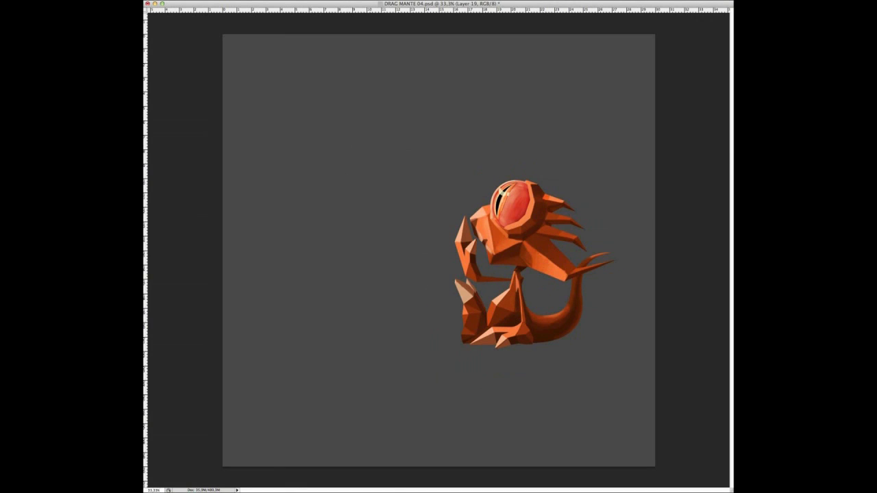
pyautogui.scroll(2, 502, 308)
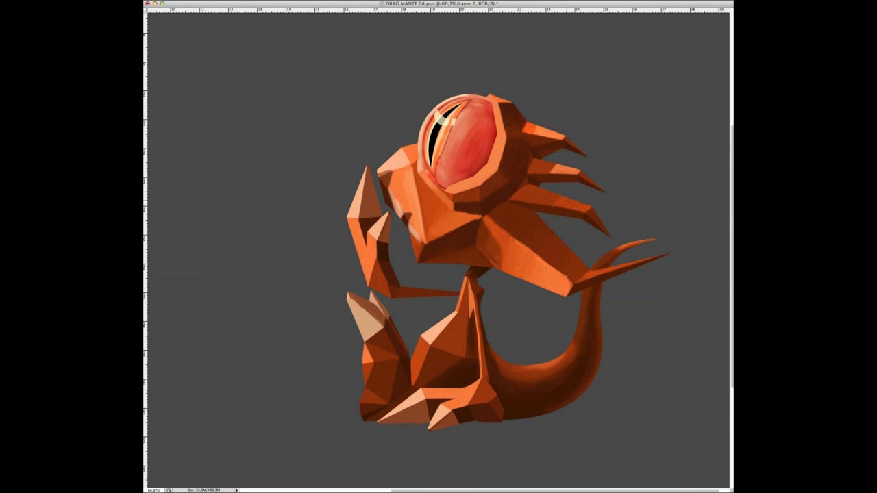
pyautogui.moveTo(559, 206)
pyautogui.mouseDown()
pyautogui.moveTo(593, 212)
pyautogui.moveTo(586, 210)
pyautogui.mouseUp()
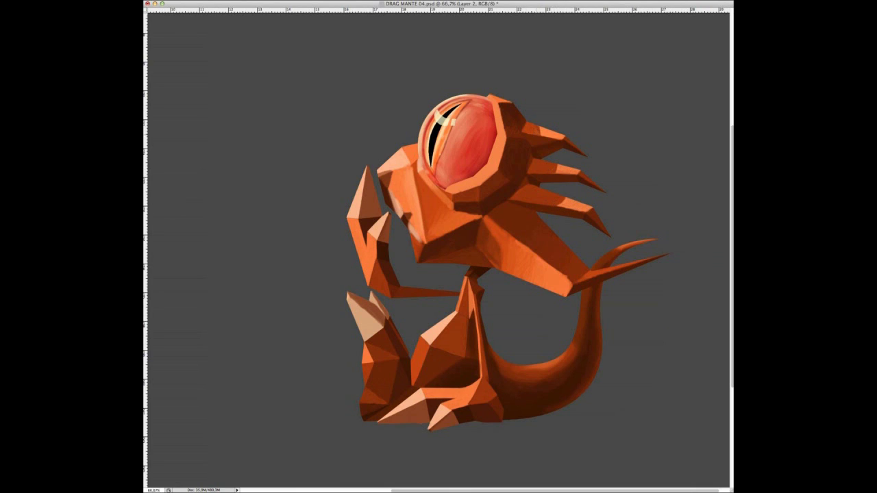
# On a new layer, paint darker shading along the lower, right and upper-right eye-socket rim
pyautogui.hotkey('ctrl', 'shift', 'alt', 'n')
pyautogui.moveTo(445, 193)
pyautogui.mouseDown()
pyautogui.moveTo(497, 169)
pyautogui.moveTo(502, 140)
pyautogui.moveTo(496, 169)
pyautogui.mouseUp()
pyautogui.moveTo(504, 137); pyautogui.dragTo(498, 168)
pyautogui.moveTo(501, 134); pyautogui.dragTo(499, 104)
pyautogui.moveTo(504, 135); pyautogui.dragTo(501, 107)
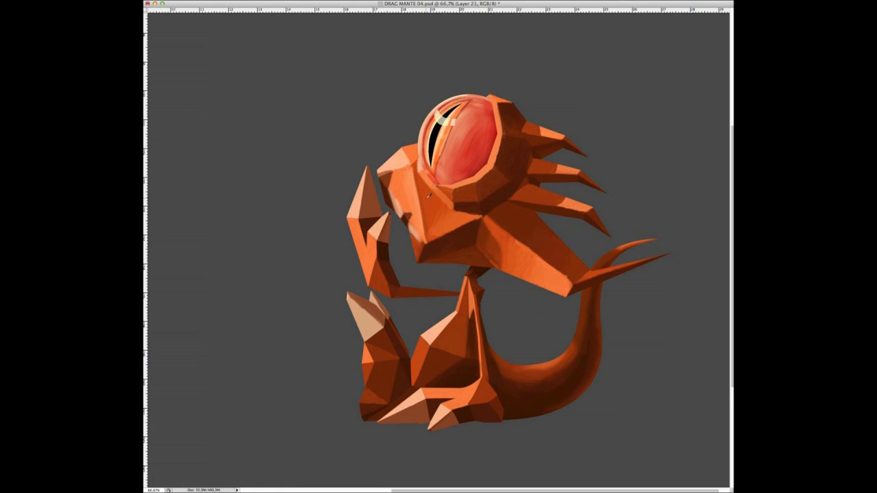
pyautogui.hotkey('ctrl', '-')
pyautogui.hotkey('ctrl', '-')
pyautogui.hotkey('ctrl', '-')
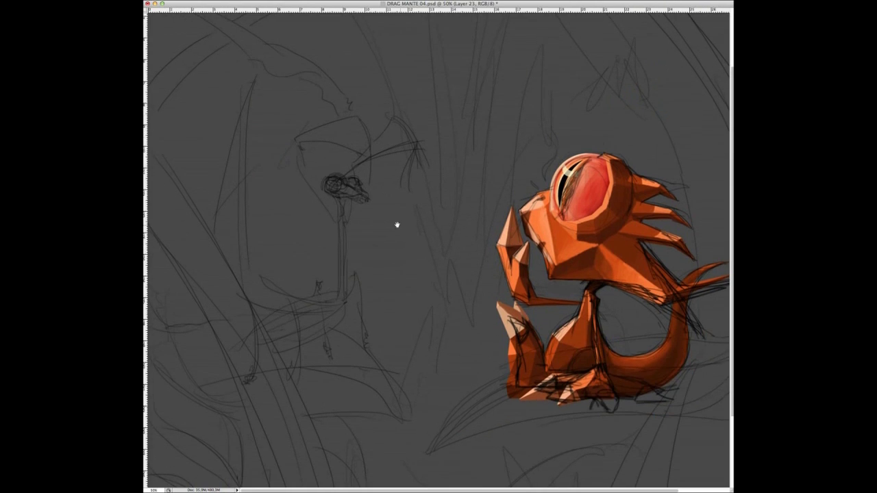
# Sketch the mantis's green neck, body outline and long legs with short joint strokes
pyautogui.moveTo(339, 250)
pyautogui.mouseDown()
pyautogui.moveTo(338, 294)
pyautogui.moveTo(347, 298)
pyautogui.mouseUp()
pyautogui.moveTo(340, 266)
pyautogui.mouseDown()
pyautogui.moveTo(347, 297)
pyautogui.moveTo(243, 350)
pyautogui.mouseUp()
pyautogui.moveTo(244, 347)
pyautogui.mouseDown()
pyautogui.moveTo(348, 300)
pyautogui.moveTo(363, 284)
pyautogui.mouseUp()
pyautogui.moveTo(361, 285); pyautogui.dragTo(378, 366)
pyautogui.moveTo(343, 299); pyautogui.dragTo(323, 411)
pyautogui.moveTo(320, 415); pyautogui.dragTo(349, 392)
pyautogui.moveTo(337, 294); pyautogui.dragTo(229, 403)
pyautogui.moveTo(353, 309); pyautogui.dragTo(337, 327)
pyautogui.moveTo(322, 329); pyautogui.dragTo(316, 342)
pyautogui.moveTo(354, 311)
pyautogui.mouseDown()
pyautogui.moveTo(347, 332)
pyautogui.moveTo(374, 367)
pyautogui.moveTo(326, 328)
pyautogui.moveTo(318, 410)
pyautogui.mouseUp()
# Add the mantis antenna, head and wings, thicken the thorax, and paint a thick shoulder leg
pyautogui.moveTo(297, 169)
pyautogui.mouseDown()
pyautogui.moveTo(331, 226)
pyautogui.moveTo(352, 174)
pyautogui.moveTo(374, 210)
pyautogui.mouseUp()
pyautogui.moveTo(375, 207); pyautogui.dragTo(336, 206)
pyautogui.moveTo(335, 261)
pyautogui.mouseDown()
pyautogui.moveTo(290, 292)
pyautogui.moveTo(250, 273)
pyautogui.mouseUp()
pyautogui.moveTo(327, 289); pyautogui.dragTo(261, 316)
pyautogui.moveTo(336, 246); pyautogui.dragTo(296, 291)
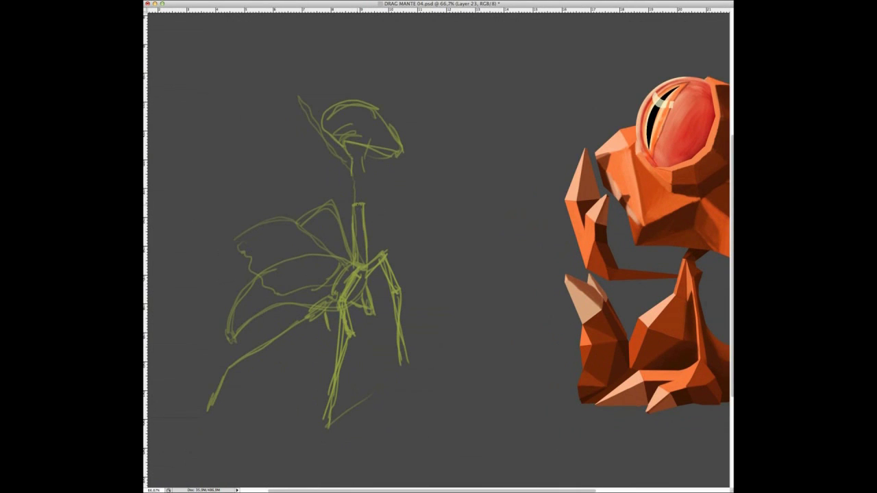
pyautogui.moveTo(360, 264)
pyautogui.mouseDown()
pyautogui.moveTo(356, 204)
pyautogui.moveTo(355, 265)
pyautogui.moveTo(361, 206)
pyautogui.moveTo(368, 265)
pyautogui.moveTo(388, 252)
pyautogui.moveTo(345, 300)
pyautogui.moveTo(333, 296)
pyautogui.mouseUp()
pyautogui.moveTo(390, 260)
pyautogui.mouseDown()
pyautogui.moveTo(390, 290)
pyautogui.moveTo(355, 324)
pyautogui.mouseUp()
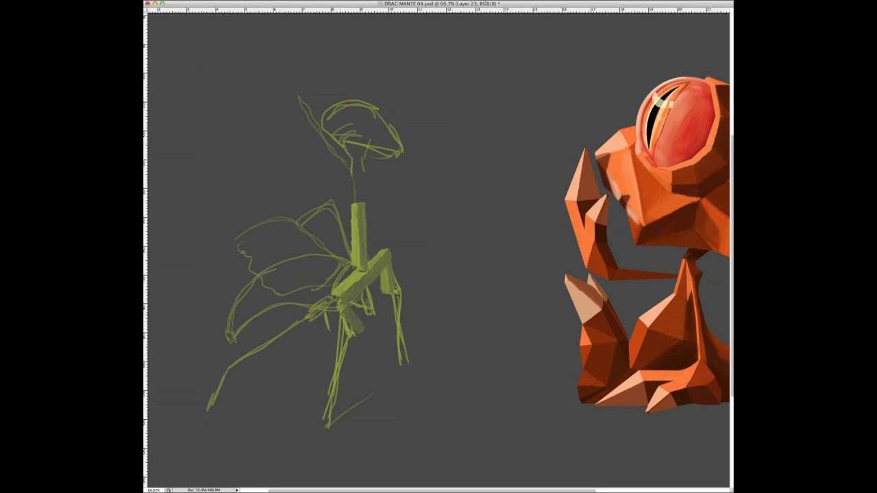
# Paint the mantis's lower front leg and shift the rear leg back toward the body
pyautogui.moveTo(334, 367); pyautogui.dragTo(304, 427)
pyautogui.moveTo(353, 338); pyautogui.dragTo(305, 426)
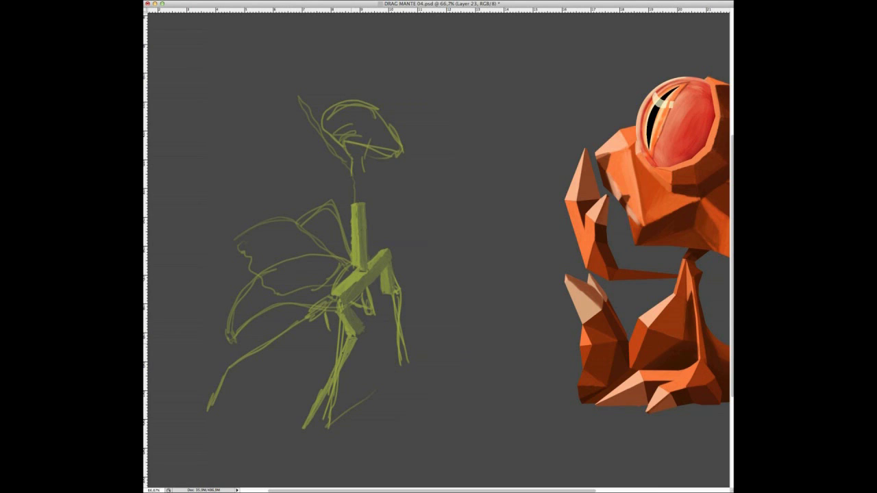
pyautogui.moveTo(355, 343)
pyautogui.mouseDown()
pyautogui.moveTo(320, 409)
pyautogui.moveTo(325, 437)
pyautogui.moveTo(338, 367)
pyautogui.mouseUp()
pyautogui.scroll(1, 438, 247)
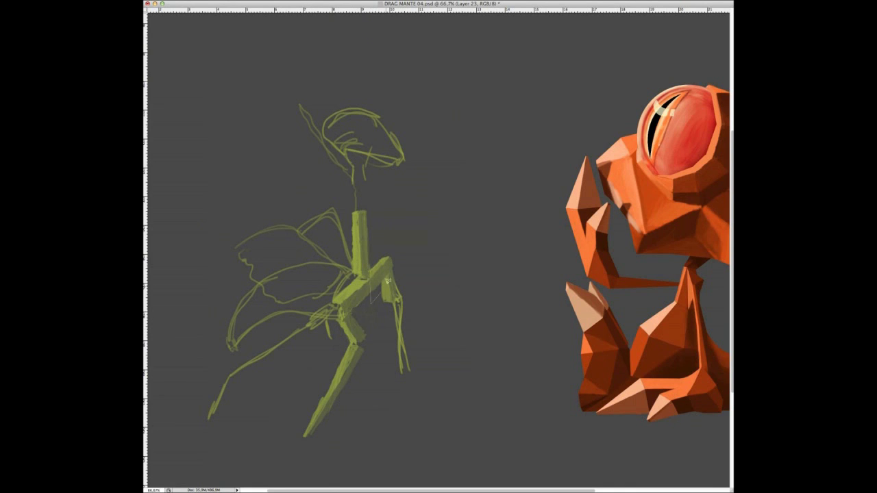
pyautogui.moveTo(383, 301)
pyautogui.mouseDown()
pyautogui.moveTo(390, 326)
pyautogui.moveTo(375, 330)
pyautogui.moveTo(391, 303)
pyautogui.moveTo(388, 378)
pyautogui.moveTo(384, 326)
pyautogui.mouseUp()
pyautogui.hotkey('ctrl', 'd')
# Paint a thin lower rear leg, a light-green upper-leg block, and move the lower leg to the knee
pyautogui.moveTo(395, 296); pyautogui.dragTo(418, 390)
pyautogui.moveTo(396, 313); pyautogui.dragTo(415, 383)
pyautogui.moveTo(366, 299)
pyautogui.mouseDown()
pyautogui.moveTo(360, 284)
pyautogui.moveTo(362, 316)
pyautogui.moveTo(342, 326)
pyautogui.mouseUp()
pyautogui.moveTo(346, 322)
pyautogui.mouseDown()
pyautogui.moveTo(334, 305)
pyautogui.moveTo(349, 330)
pyautogui.moveTo(343, 333)
pyautogui.mouseUp()
pyautogui.moveTo(337, 346)
pyautogui.mouseDown()
pyautogui.moveTo(327, 446)
pyautogui.moveTo(337, 346)
pyautogui.mouseUp()
pyautogui.moveTo(333, 391); pyautogui.dragTo(318, 381)
pyautogui.hotkey('ctrl', 'd')
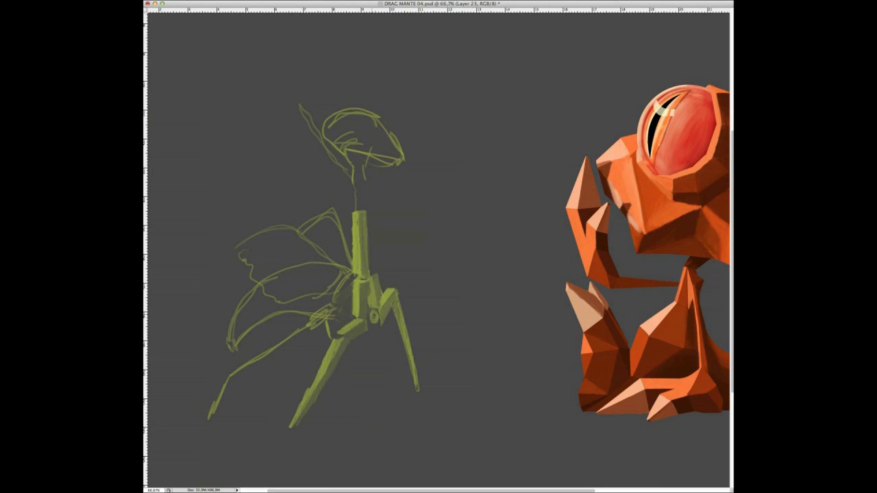
# Thicken the front legs with longer shins, erase the stray line by the left foot
pyautogui.moveTo(346, 281)
pyautogui.mouseDown()
pyautogui.moveTo(328, 306)
pyautogui.moveTo(319, 299)
pyautogui.moveTo(322, 339)
pyautogui.moveTo(322, 330)
pyautogui.moveTo(213, 414)
pyautogui.mouseUp()
pyautogui.moveTo(319, 343); pyautogui.dragTo(216, 411)
pyautogui.moveTo(230, 377); pyautogui.dragTo(227, 391)
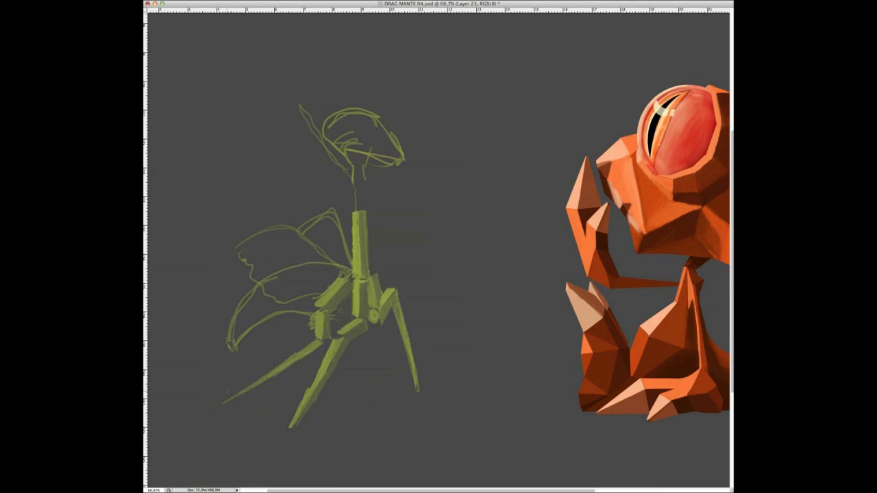
pyautogui.moveTo(396, 327); pyautogui.dragTo(407, 396)
pyautogui.moveTo(406, 274); pyautogui.dragTo(431, 370)
pyautogui.moveTo(385, 306); pyautogui.dragTo(401, 273)
pyautogui.moveTo(342, 346); pyautogui.dragTo(270, 442)
pyautogui.moveTo(288, 407); pyautogui.dragTo(269, 444)
pyautogui.moveTo(353, 326); pyautogui.dragTo(325, 345)
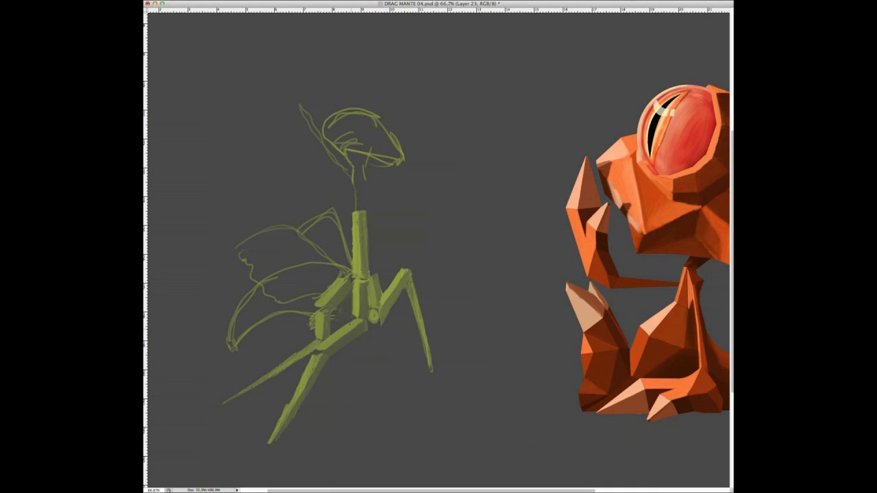
# Paint out the hip strokes and block in a new hind-leg thigh and shaded lower leg
pyautogui.moveTo(350, 275)
pyautogui.mouseDown()
pyautogui.moveTo(322, 317)
pyautogui.moveTo(224, 404)
pyautogui.mouseUp()
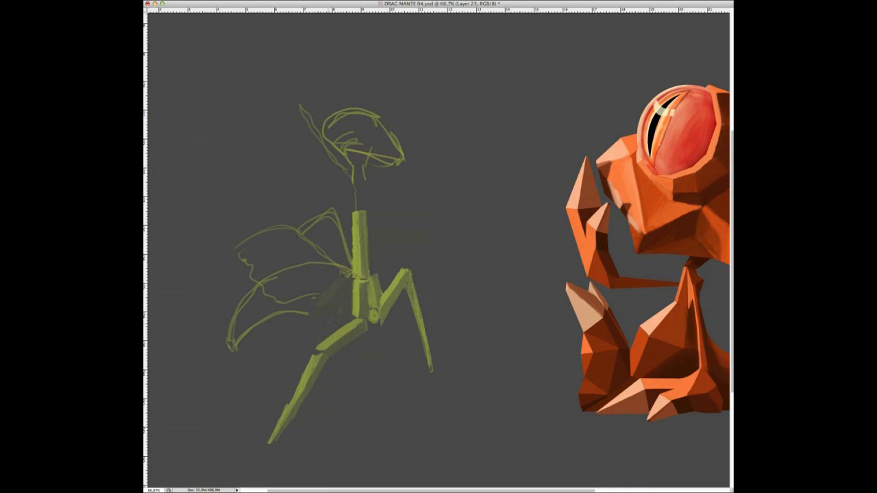
pyautogui.moveTo(346, 286)
pyautogui.mouseDown()
pyautogui.moveTo(328, 323)
pyautogui.moveTo(339, 315)
pyautogui.mouseUp()
pyautogui.moveTo(281, 325); pyautogui.dragTo(329, 326)
pyautogui.moveTo(277, 319)
pyautogui.mouseDown()
pyautogui.moveTo(332, 322)
pyautogui.moveTo(200, 418)
pyautogui.moveTo(254, 356)
pyautogui.mouseUp()
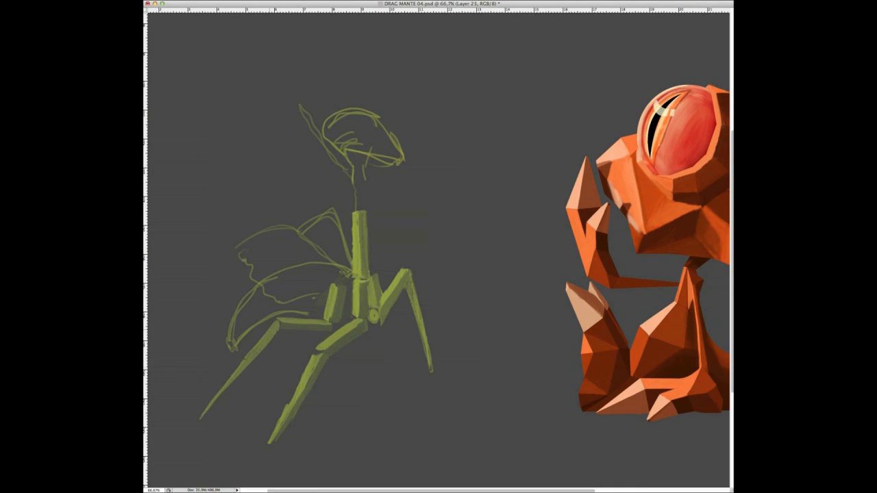
pyautogui.moveTo(278, 324); pyautogui.dragTo(241, 371)
# Outline a new wing shape from the hip and fill its facets with brighter green
pyautogui.moveTo(322, 310)
pyautogui.mouseDown()
pyautogui.moveTo(236, 351)
pyautogui.moveTo(252, 278)
pyautogui.moveTo(345, 263)
pyautogui.moveTo(351, 270)
pyautogui.mouseUp()
pyautogui.moveTo(231, 347)
pyautogui.mouseDown()
pyautogui.moveTo(269, 291)
pyautogui.moveTo(314, 292)
pyautogui.mouseUp()
pyautogui.moveTo(308, 284)
pyautogui.mouseDown()
pyautogui.moveTo(354, 317)
pyautogui.moveTo(315, 282)
pyautogui.moveTo(227, 323)
pyautogui.mouseUp()
pyautogui.moveTo(306, 263)
pyautogui.mouseDown()
pyautogui.moveTo(264, 290)
pyautogui.moveTo(288, 283)
pyautogui.moveTo(318, 313)
pyautogui.moveTo(279, 311)
pyautogui.mouseUp()
pyautogui.moveTo(322, 297)
pyautogui.mouseDown()
pyautogui.moveTo(303, 313)
pyautogui.moveTo(243, 319)
pyautogui.moveTo(263, 322)
pyautogui.mouseUp()
pyautogui.moveTo(266, 282)
pyautogui.mouseDown()
pyautogui.moveTo(231, 317)
pyautogui.moveTo(245, 301)
pyautogui.moveTo(231, 317)
pyautogui.moveTo(235, 352)
pyautogui.mouseUp()
# Shade the mantis body's front tip, neck sides and underside with darker green
pyautogui.moveTo(232, 322); pyautogui.dragTo(233, 350)
pyautogui.moveTo(327, 287)
pyautogui.mouseDown()
pyautogui.moveTo(322, 302)
pyautogui.moveTo(340, 322)
pyautogui.mouseUp()
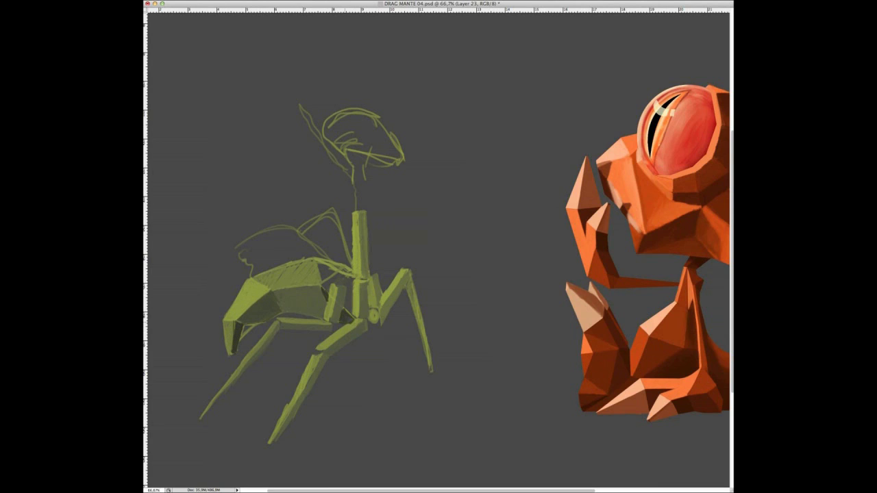
pyautogui.moveTo(321, 282)
pyautogui.mouseDown()
pyautogui.moveTo(317, 259)
pyautogui.moveTo(350, 309)
pyautogui.mouseUp()
pyautogui.moveTo(349, 269); pyautogui.dragTo(350, 310)
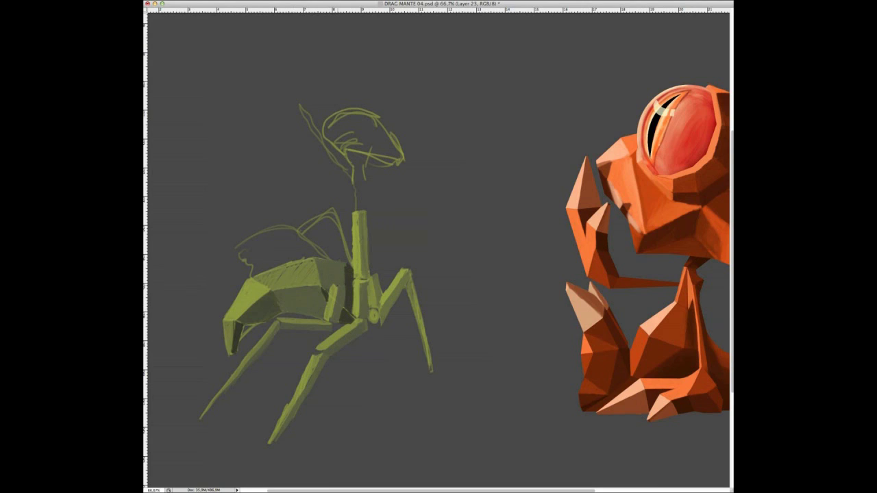
pyautogui.moveTo(362, 268)
pyautogui.mouseDown()
pyautogui.moveTo(377, 301)
pyautogui.moveTo(376, 275)
pyautogui.mouseUp()
pyautogui.moveTo(362, 217); pyautogui.dragTo(363, 251)
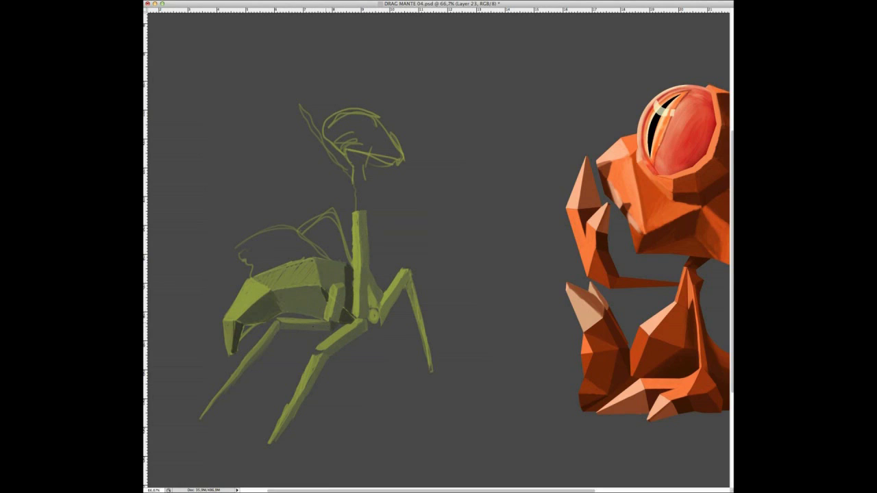
pyautogui.moveTo(277, 308)
pyautogui.mouseDown()
pyautogui.moveTo(300, 293)
pyautogui.moveTo(322, 295)
pyautogui.mouseUp()
pyautogui.moveTo(251, 322)
pyautogui.mouseDown()
pyautogui.moveTo(281, 314)
pyautogui.moveTo(242, 255)
pyautogui.moveTo(339, 214)
pyautogui.moveTo(350, 262)
pyautogui.moveTo(256, 287)
pyautogui.mouseUp()
# Select the mantis body, rotate it with Free Transform (Ctrl+T), and rejoin the upper leg pieces
pyautogui.hotkey('ctrl', '-')
pyautogui.hotkey('ctrl', '-')
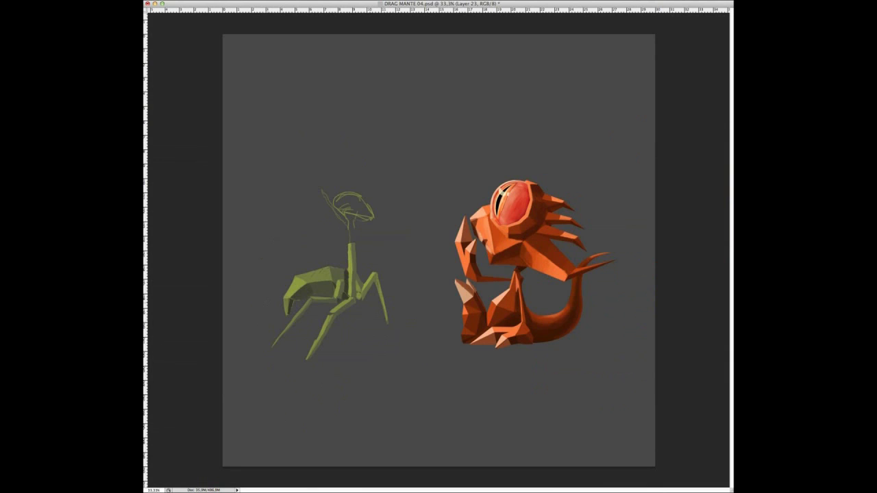
pyautogui.hotkey('ctrl', '+')
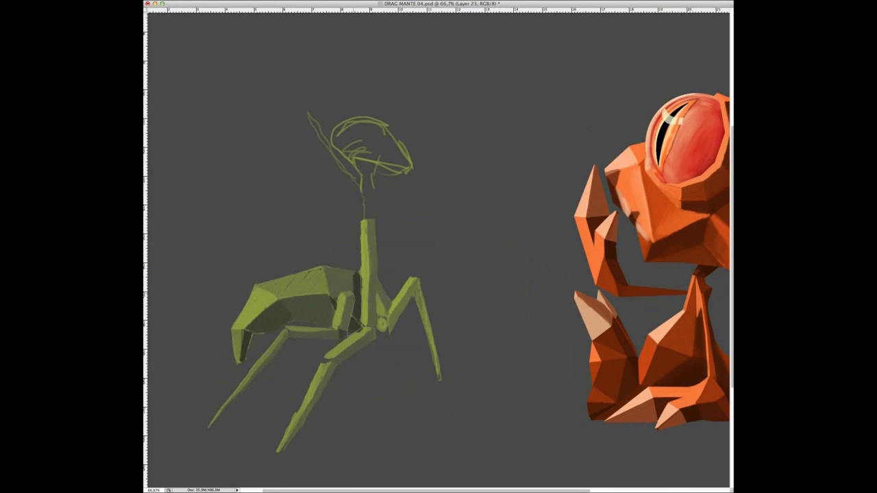
pyautogui.moveTo(271, 254); pyautogui.dragTo(266, 293)
pyautogui.hotkey('ctrl', 't')
pyautogui.moveTo(226, 384); pyautogui.dragTo(328, 350)
pyautogui.press('Return')
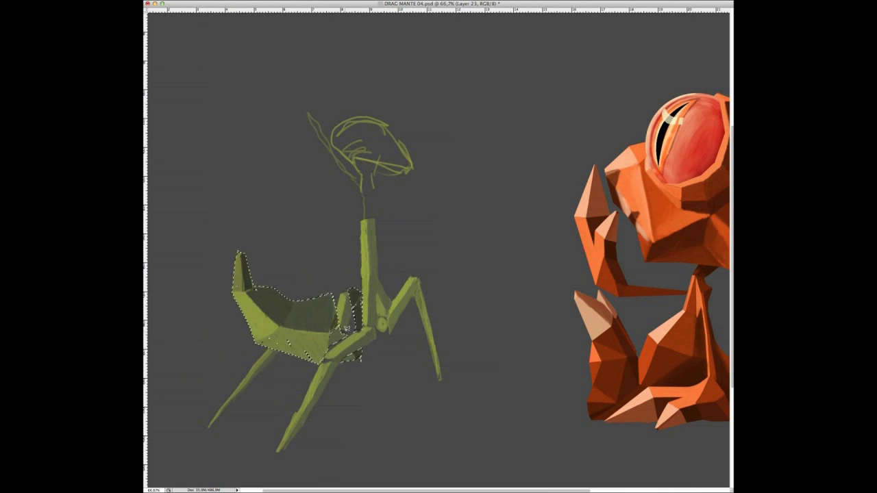
pyautogui.moveTo(328, 349); pyautogui.dragTo(267, 370)
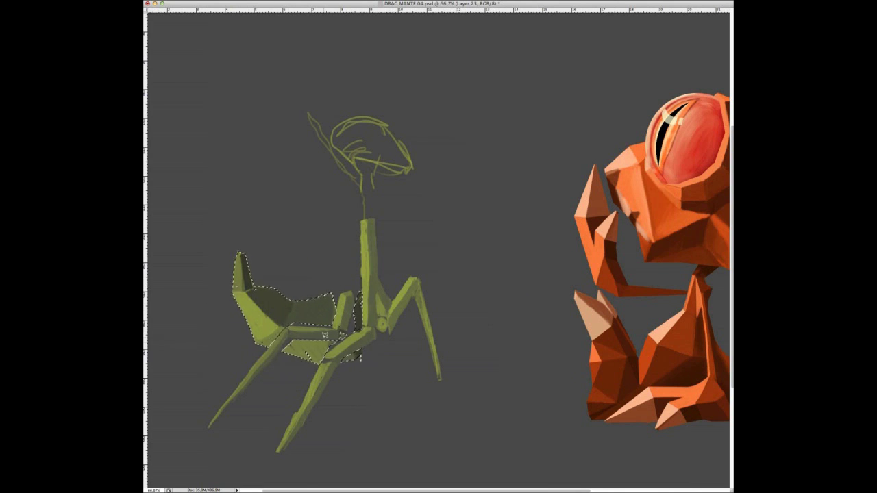